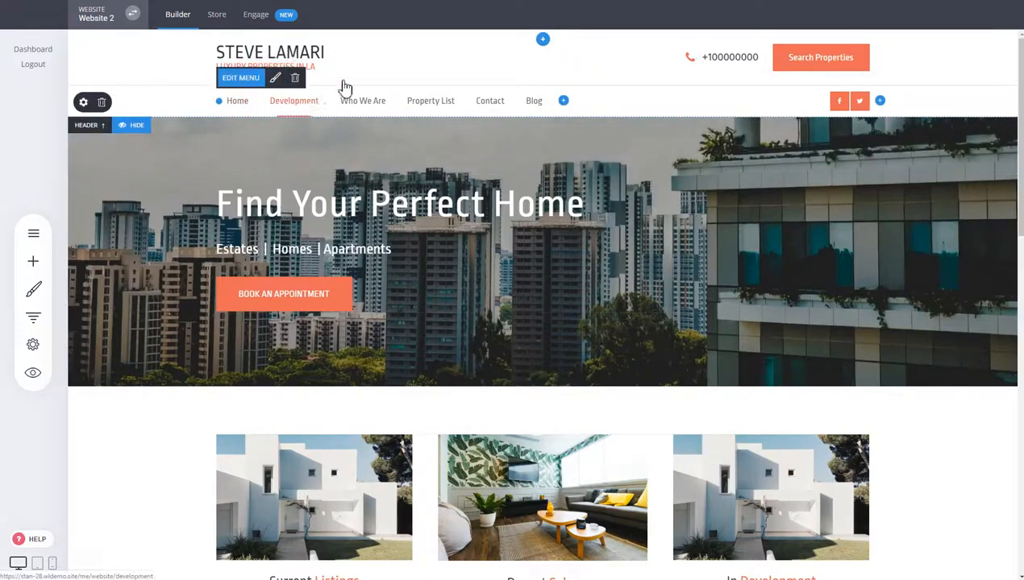
- Move the navigation menu up into the top header row beside Search Properties
drag(345, 89, 327, 64)
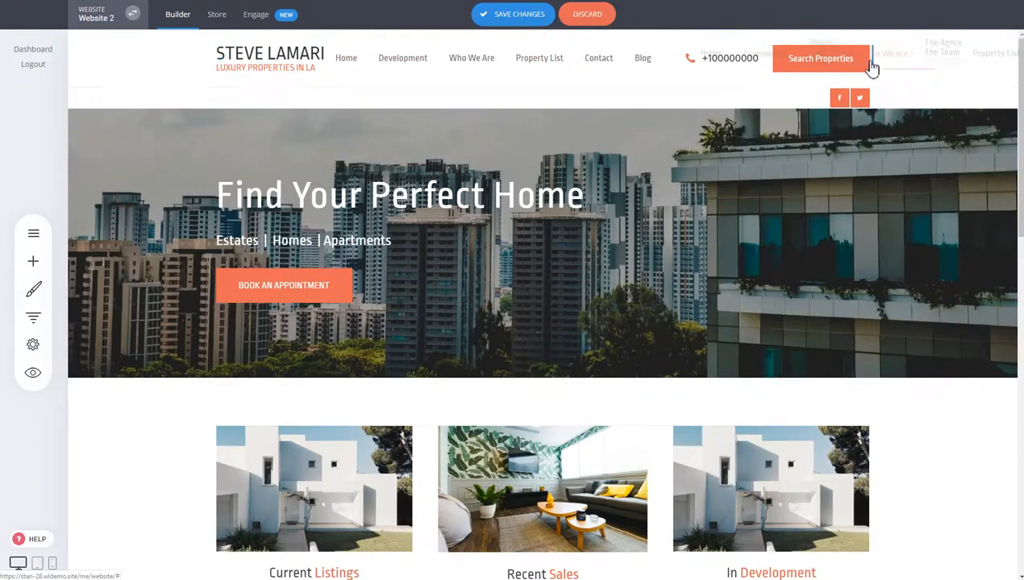
drag(872, 69, 869, 67)
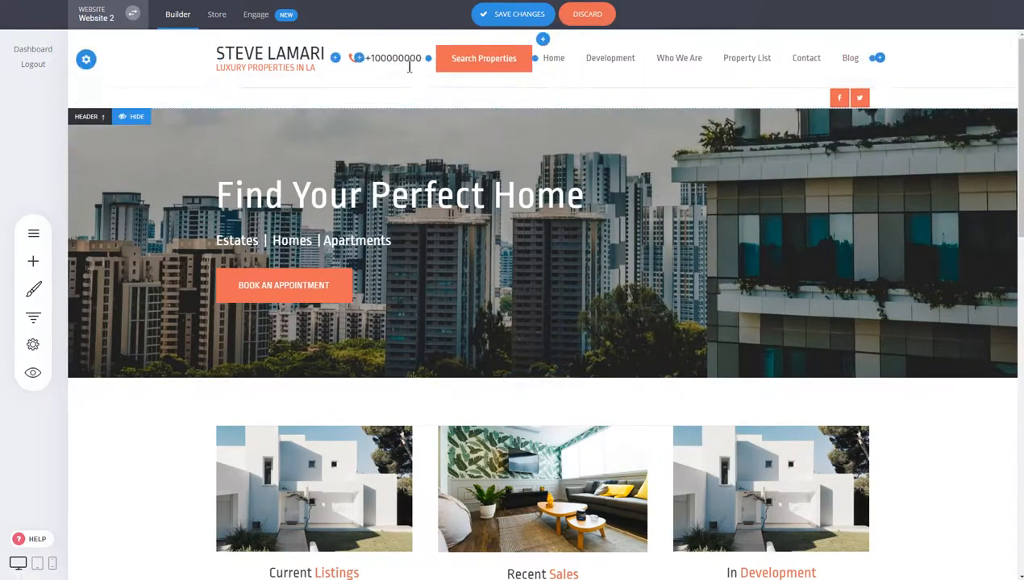
click(407, 60)
click(666, 34)
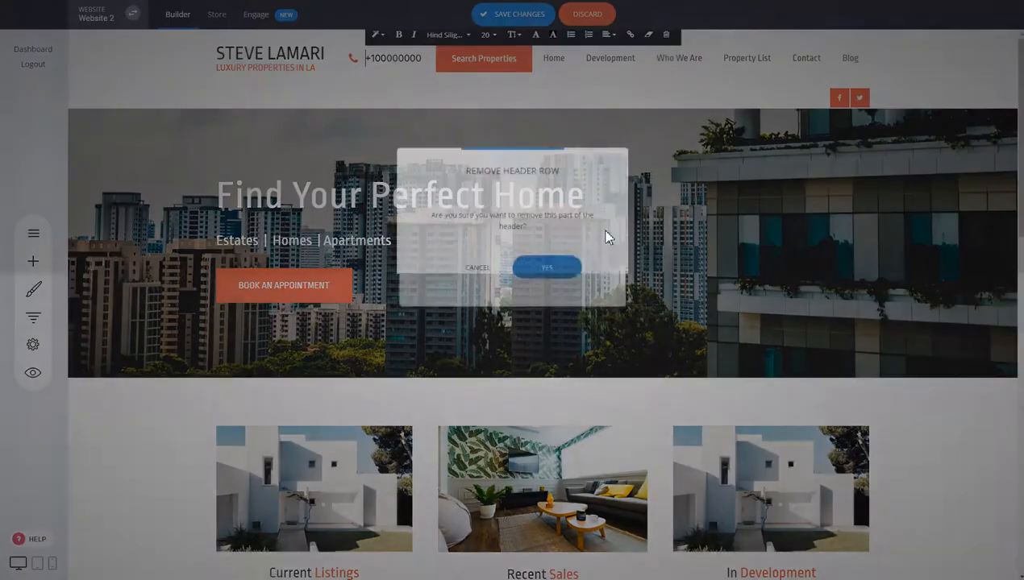
click(546, 269)
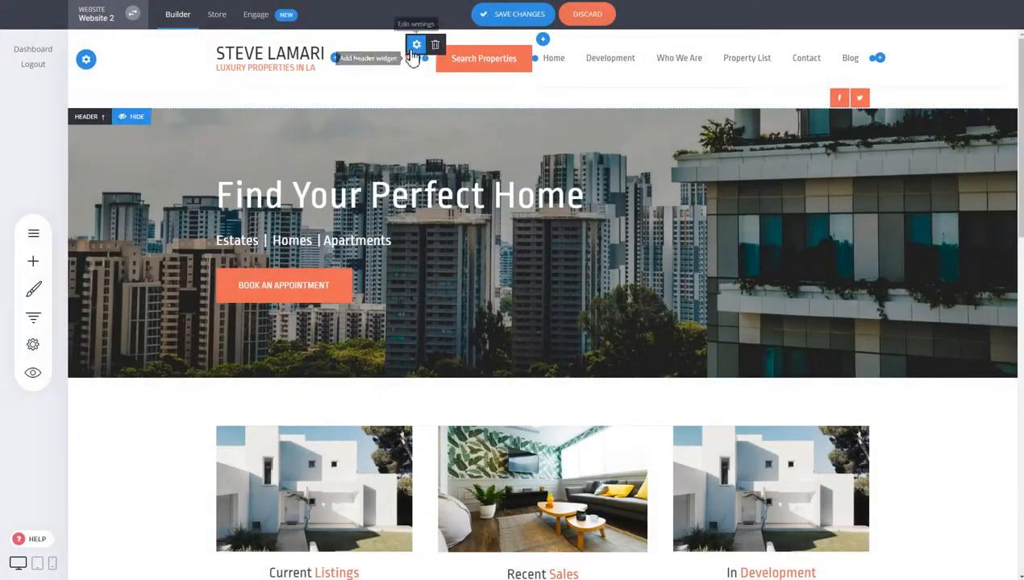
- Delete the phone number widget and move Search Properties to the end after Blog
click(436, 46)
click(548, 255)
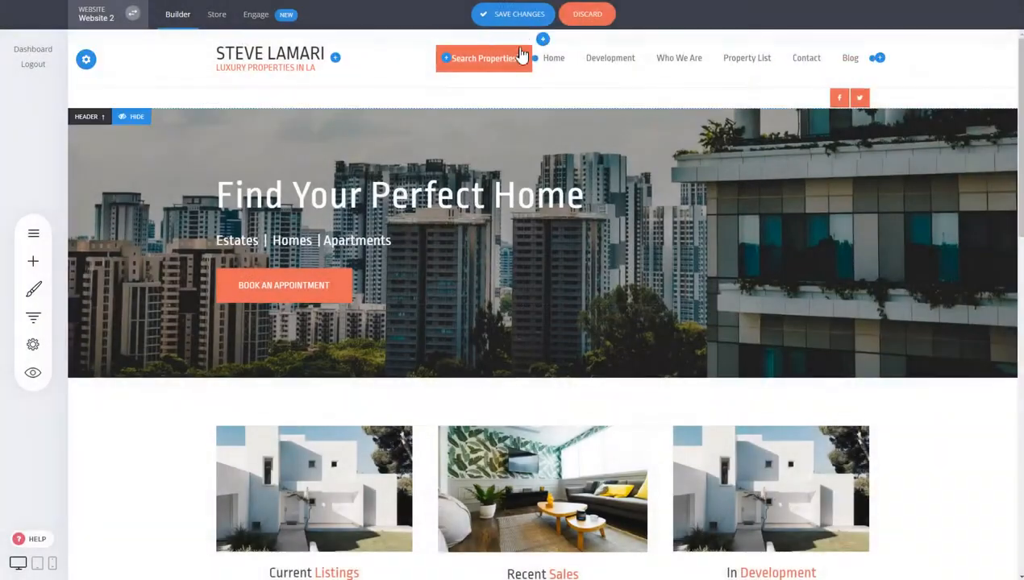
drag(845, 63, 869, 64)
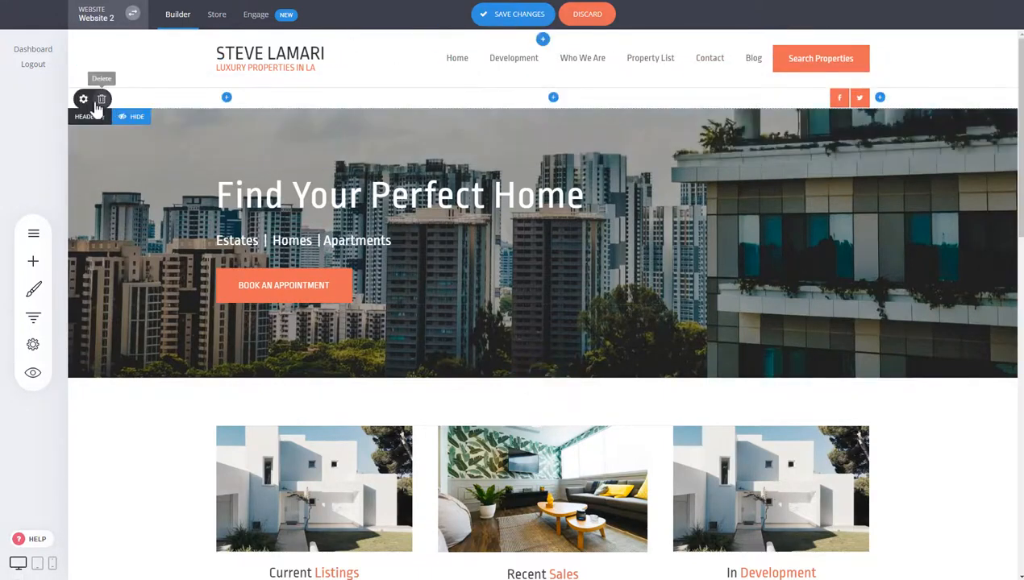
- Delete the lower header row holding the social media icons, confirming Yes
click(101, 101)
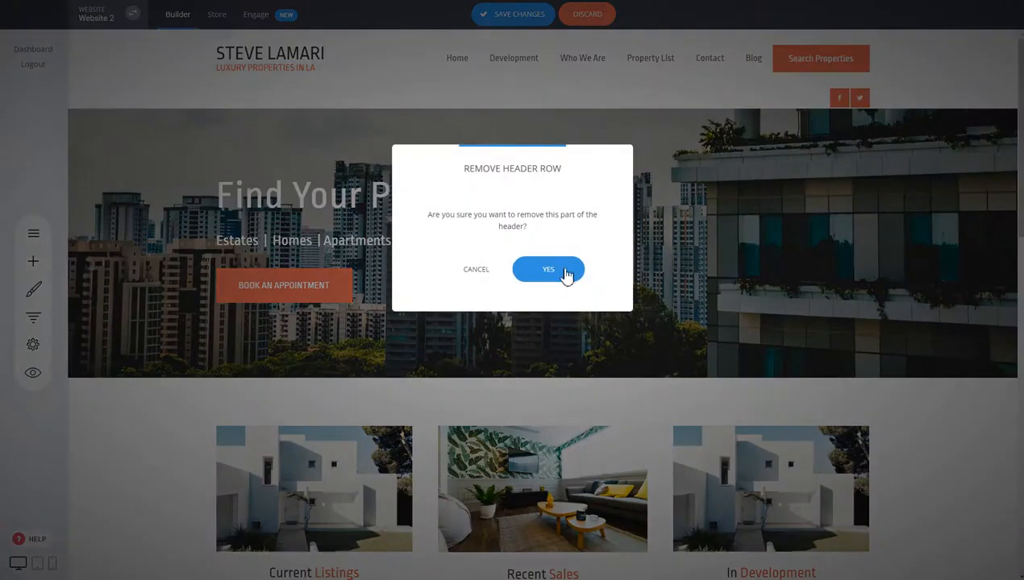
click(560, 268)
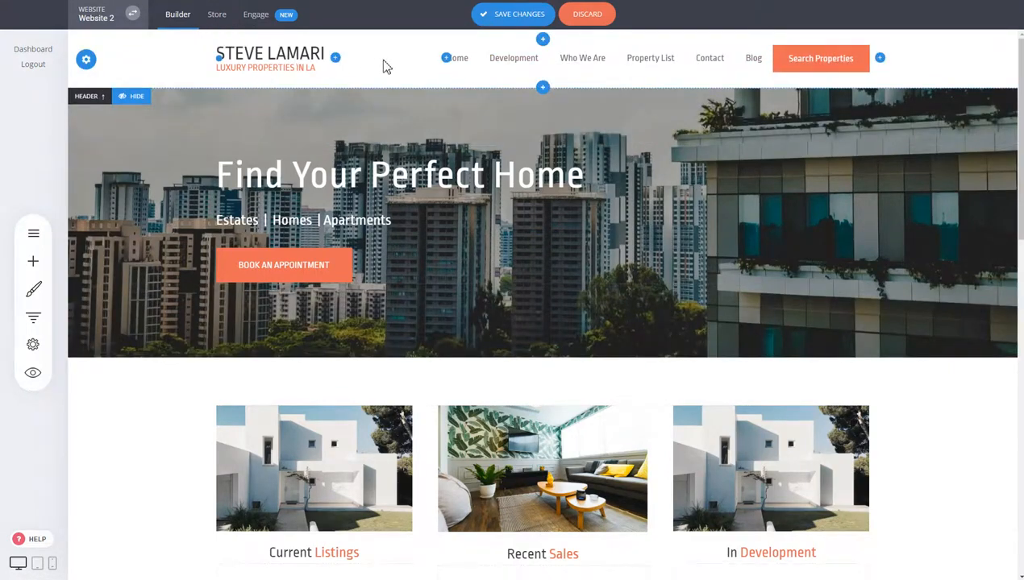
- Add an empty row above the main header, check its background colour settings, and open Add Widget
click(543, 39)
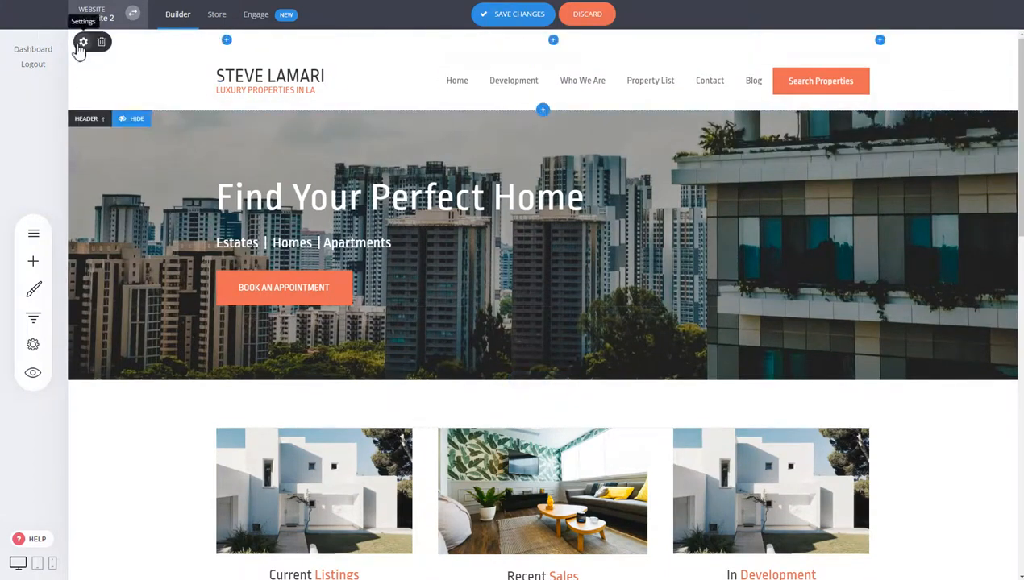
click(81, 40)
click(440, 118)
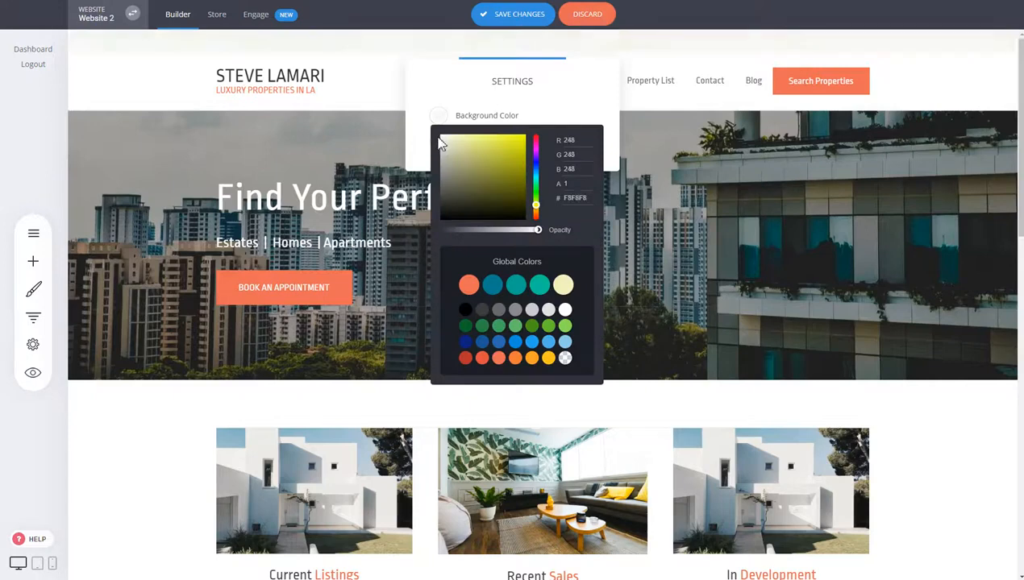
click(286, 93)
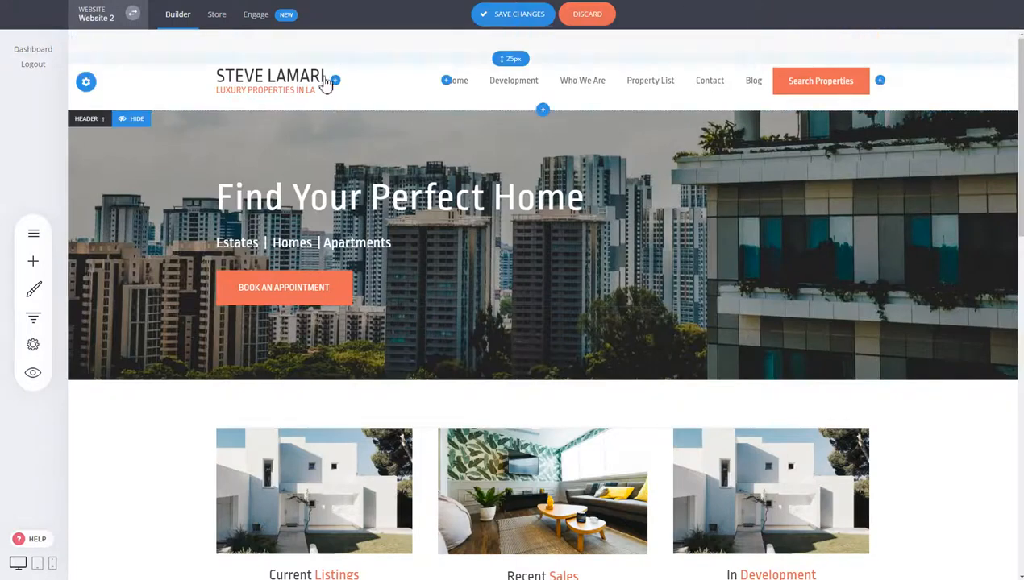
click(880, 41)
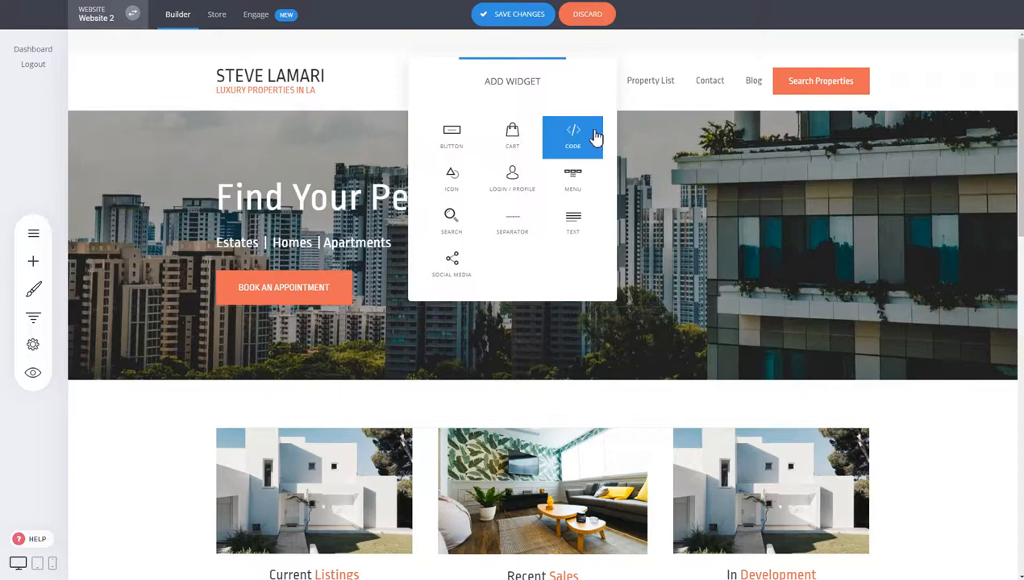
- Add a LOGIN / PROFILE icon and a 'Search for...' box to the top row, spacing the icon closer
click(512, 132)
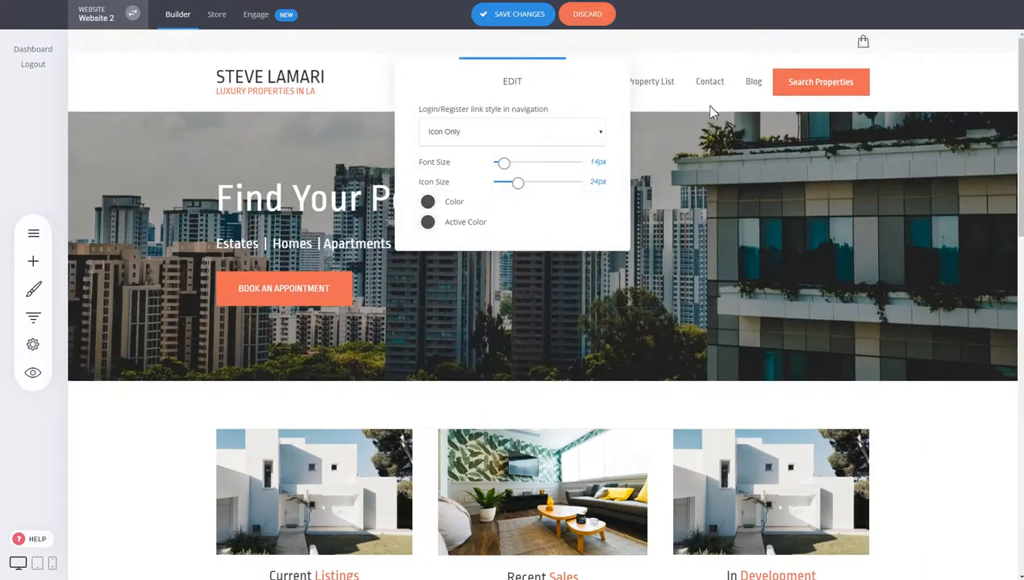
click(882, 42)
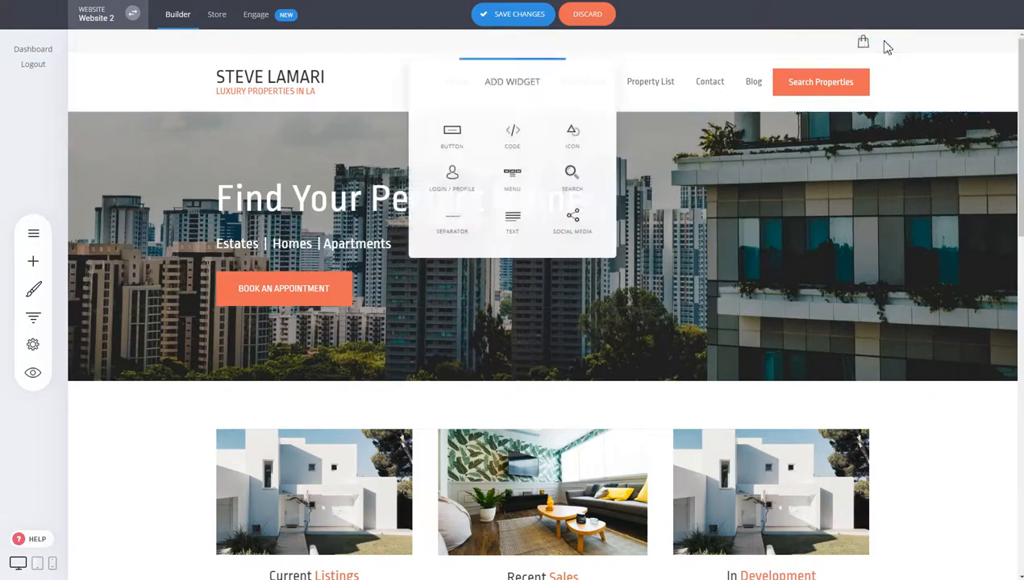
click(578, 185)
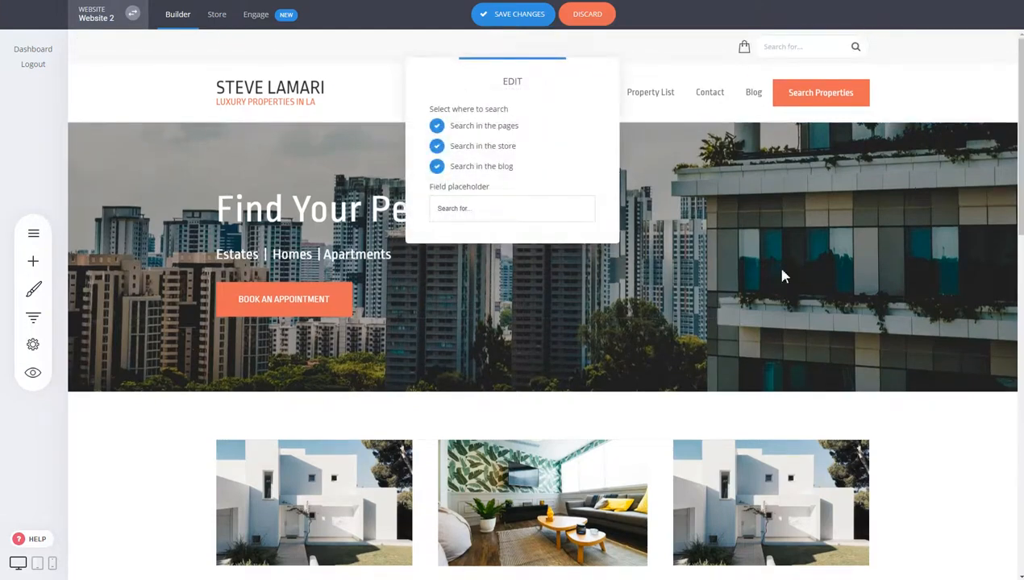
click(920, 186)
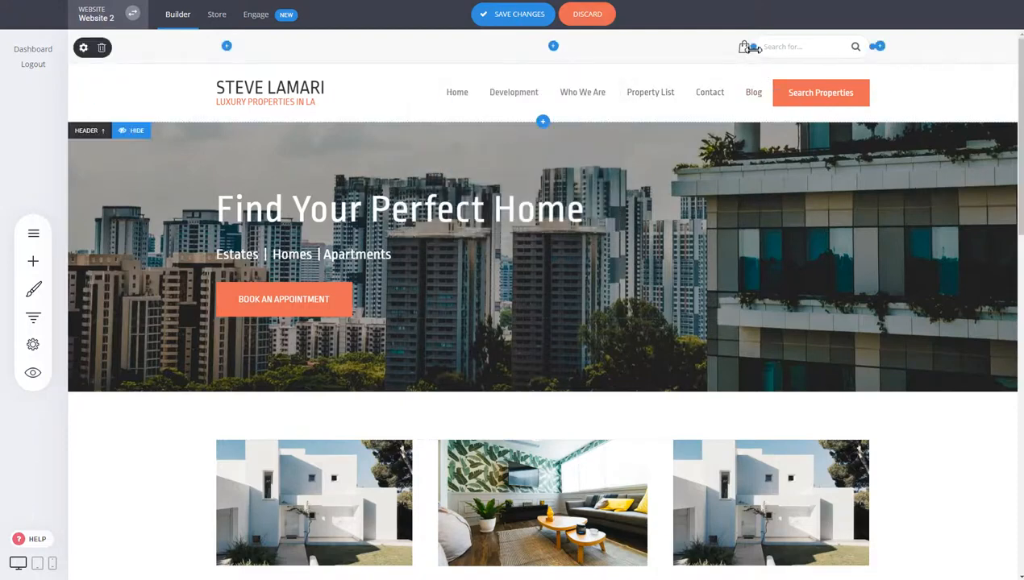
drag(754, 49, 741, 49)
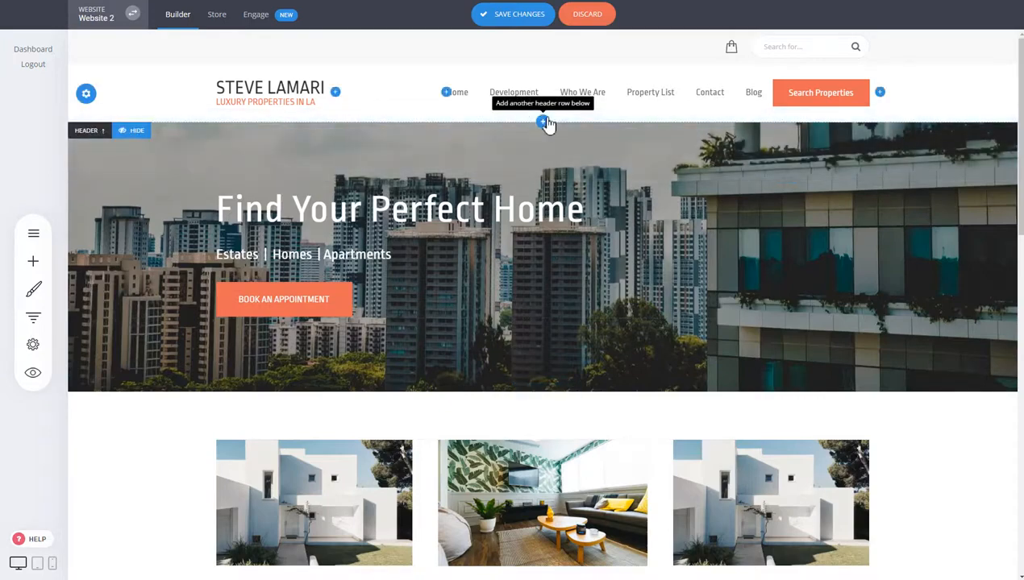
click(544, 125)
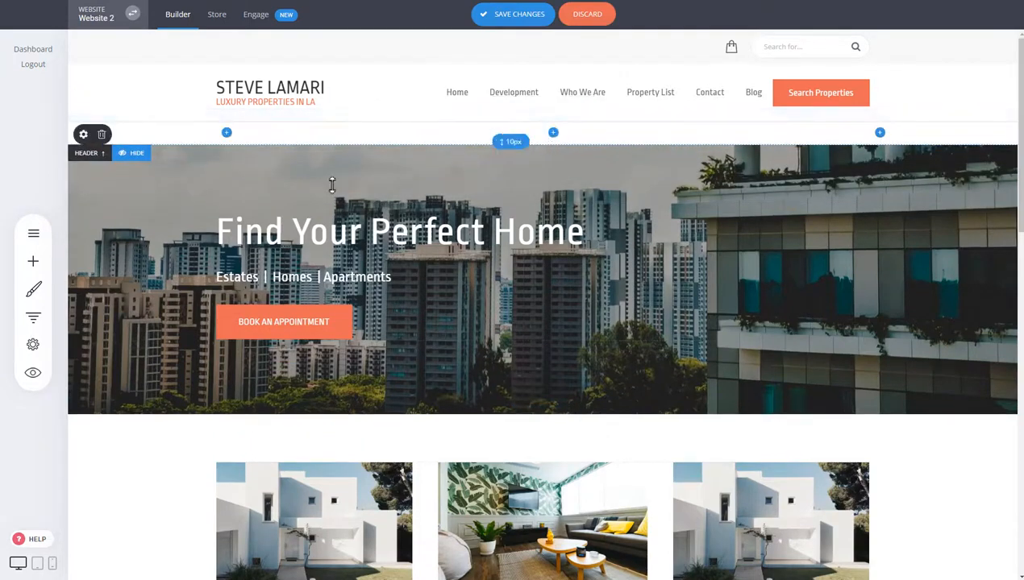
click(103, 135)
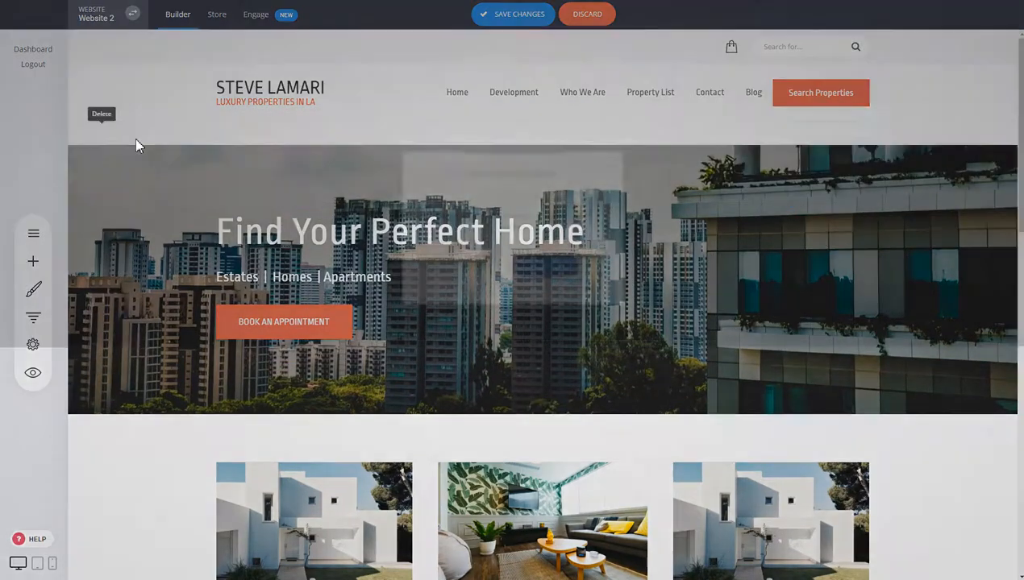
click(548, 267)
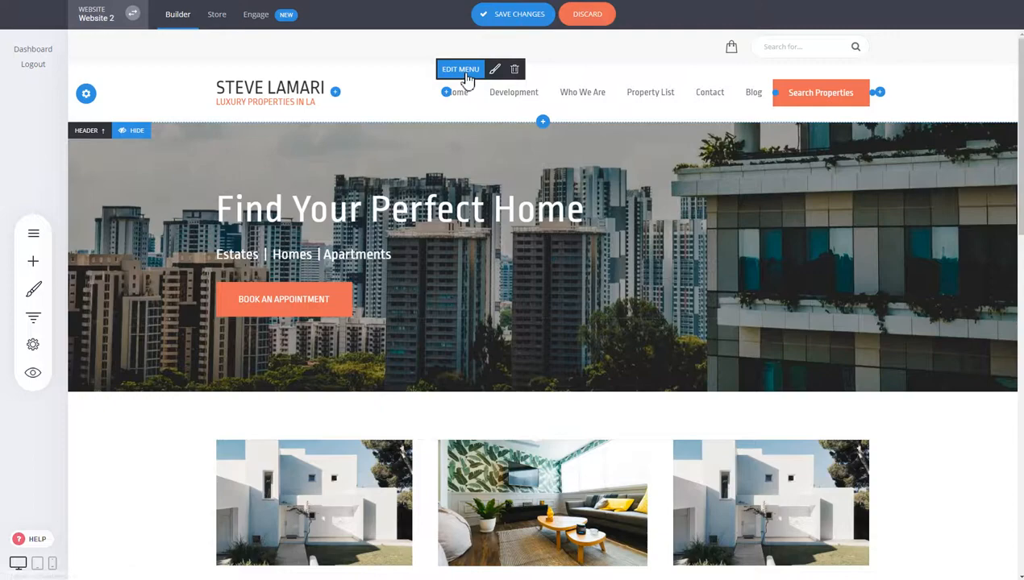
- Open the menu editor and browse the Page, Store and Anchor Point link types, then cancel the new item
click(466, 72)
drag(530, 86, 302, 50)
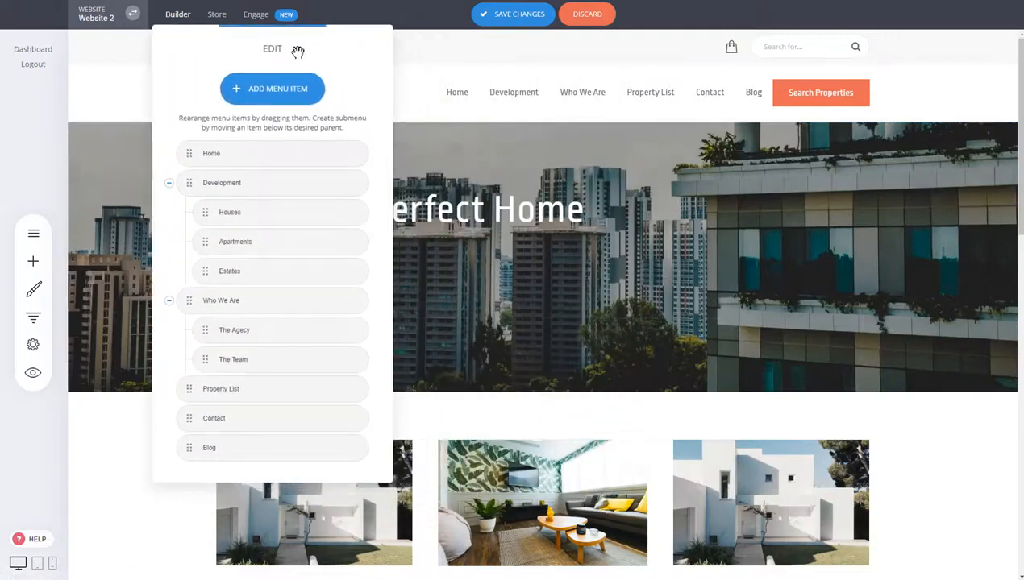
click(256, 104)
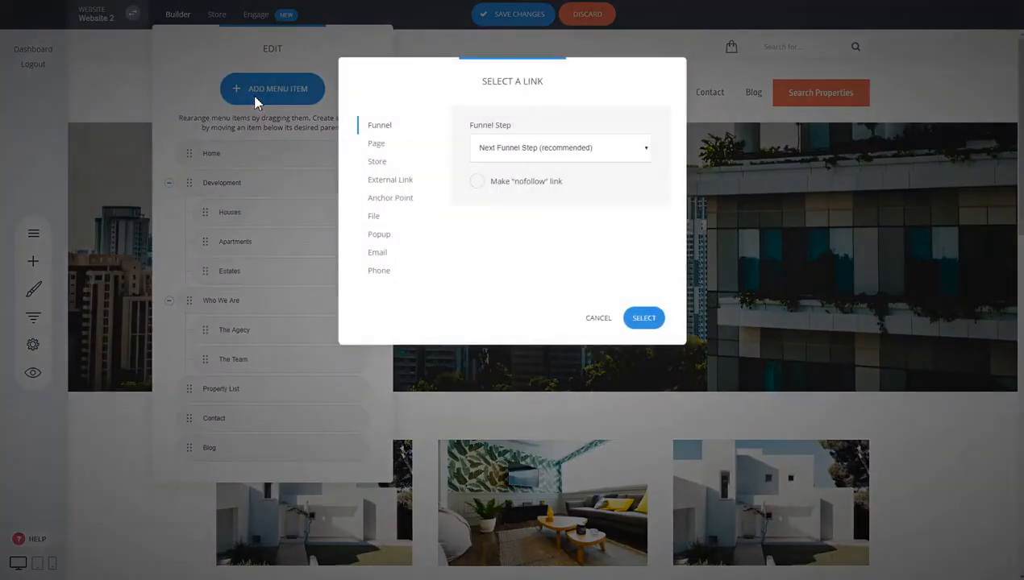
click(387, 153)
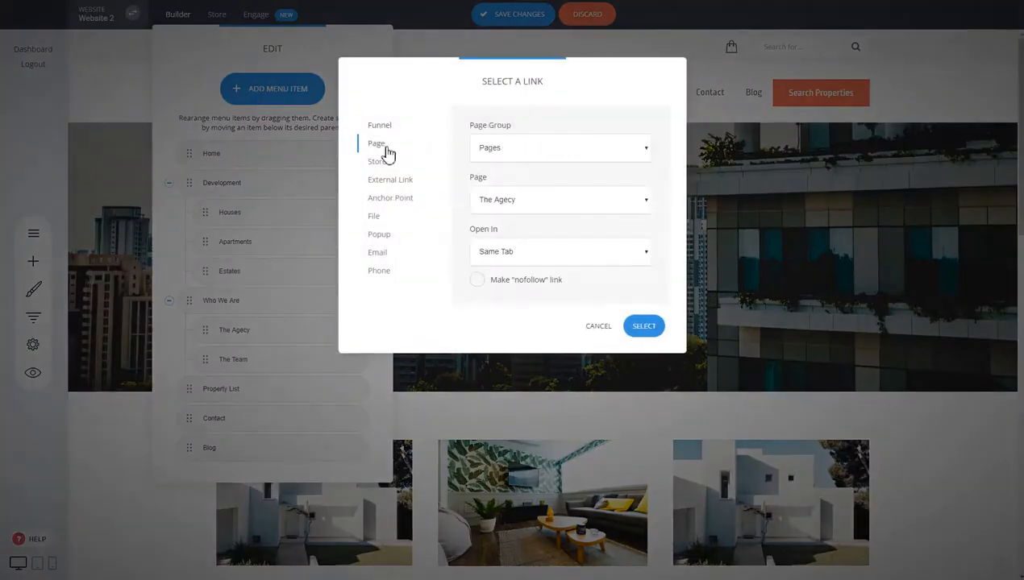
click(379, 163)
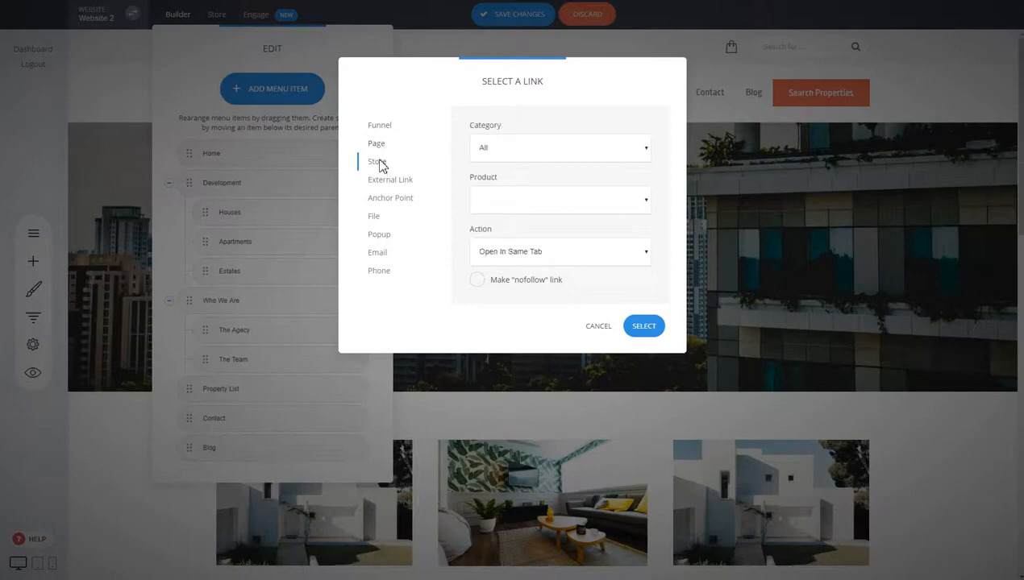
click(389, 201)
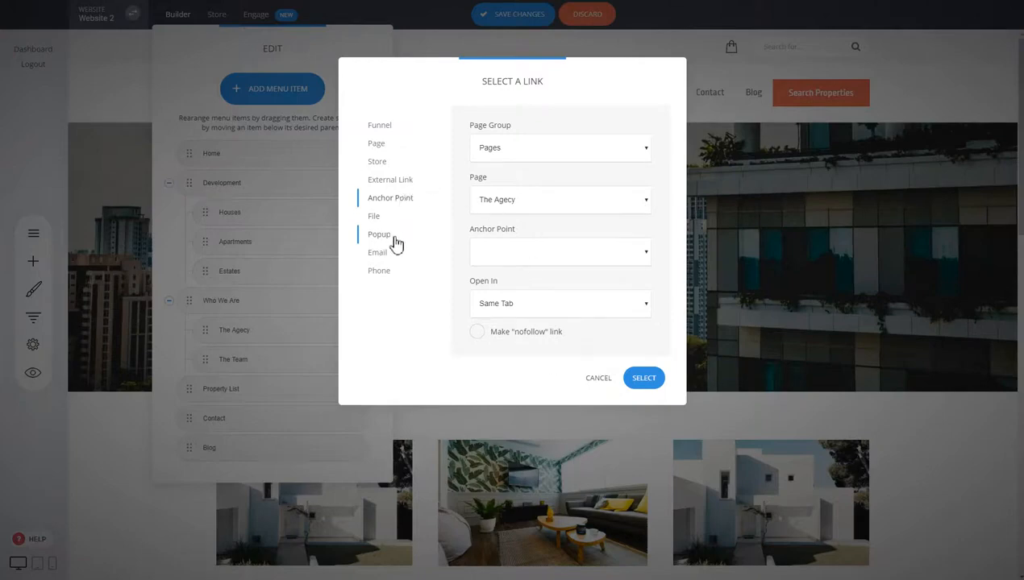
click(591, 380)
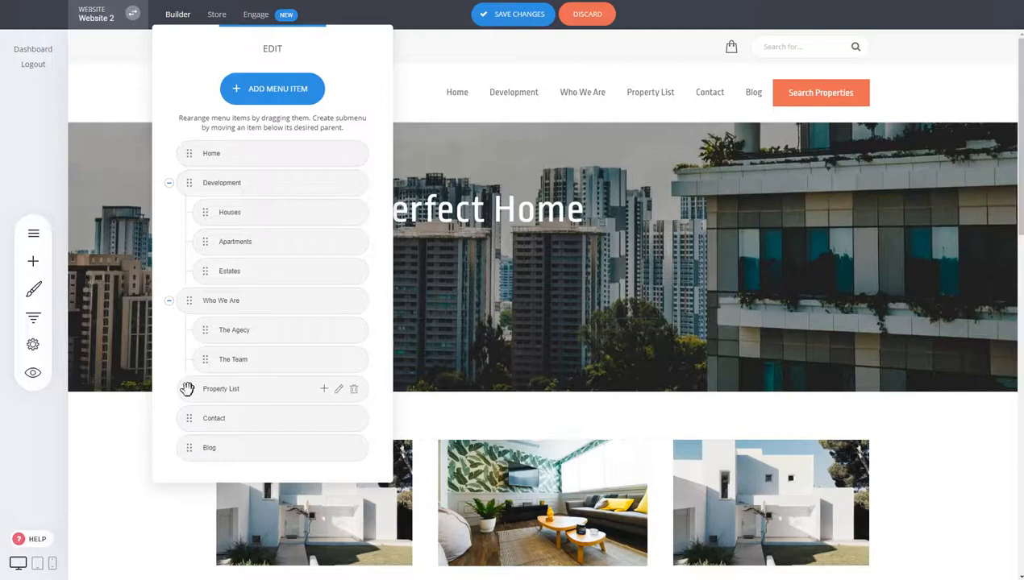
- Drag Contact out of the Who We Are indent to a top-level item before Property List
drag(186, 390, 181, 421)
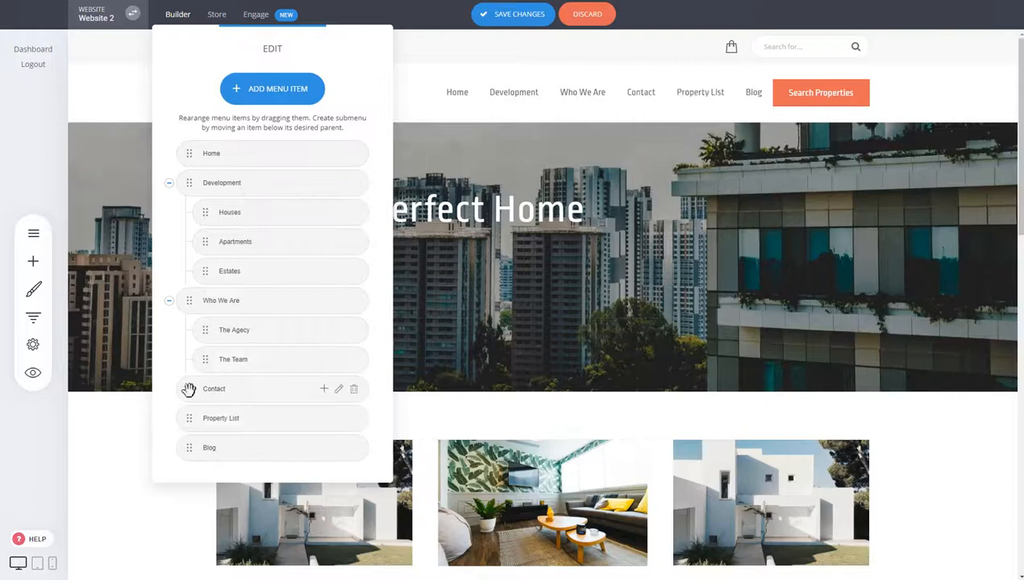
drag(189, 390, 211, 390)
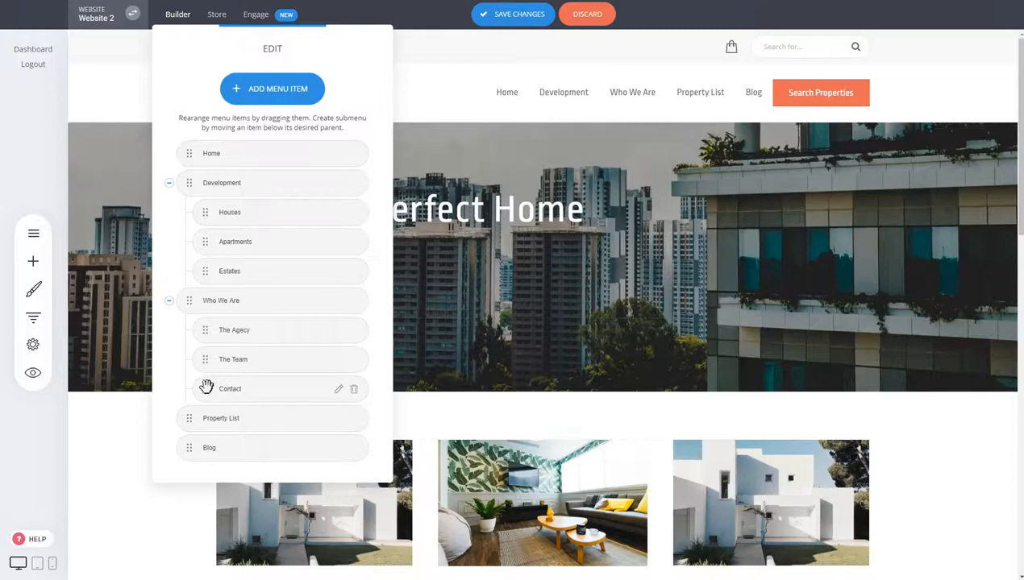
drag(206, 387, 190, 390)
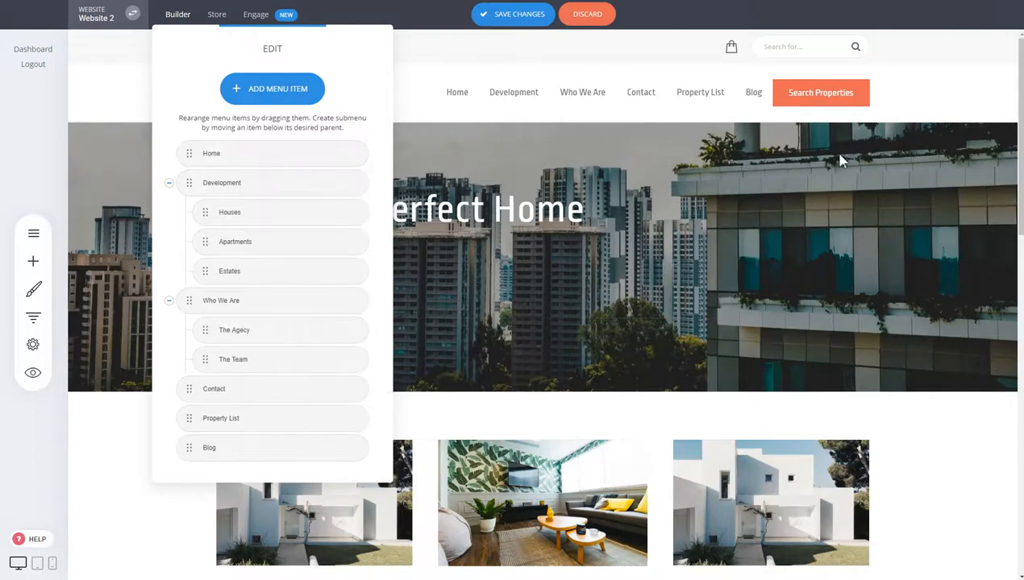
- Add a mega menu under Contact and open it, showing three link columns beside an image column
click(325, 391)
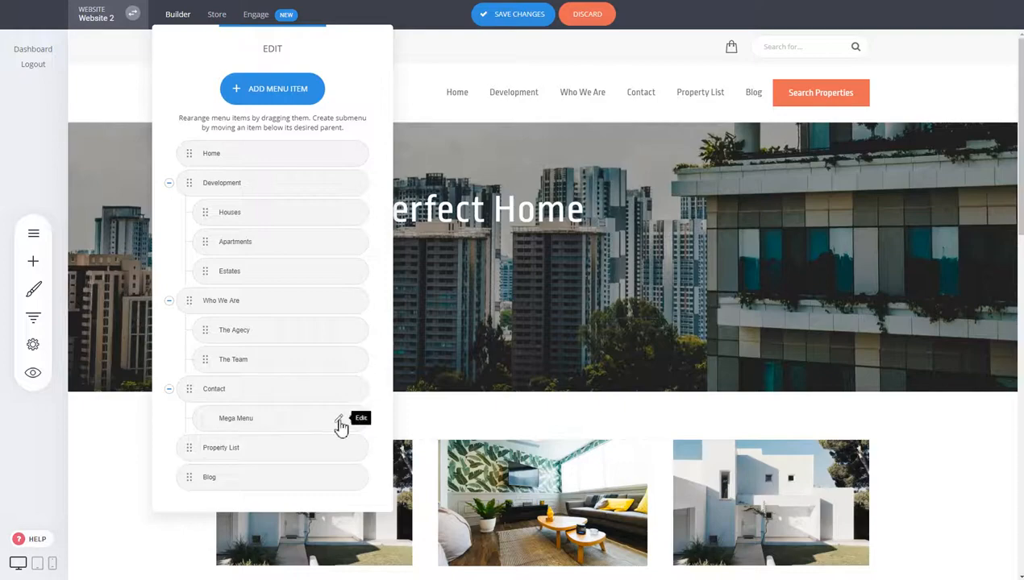
click(339, 420)
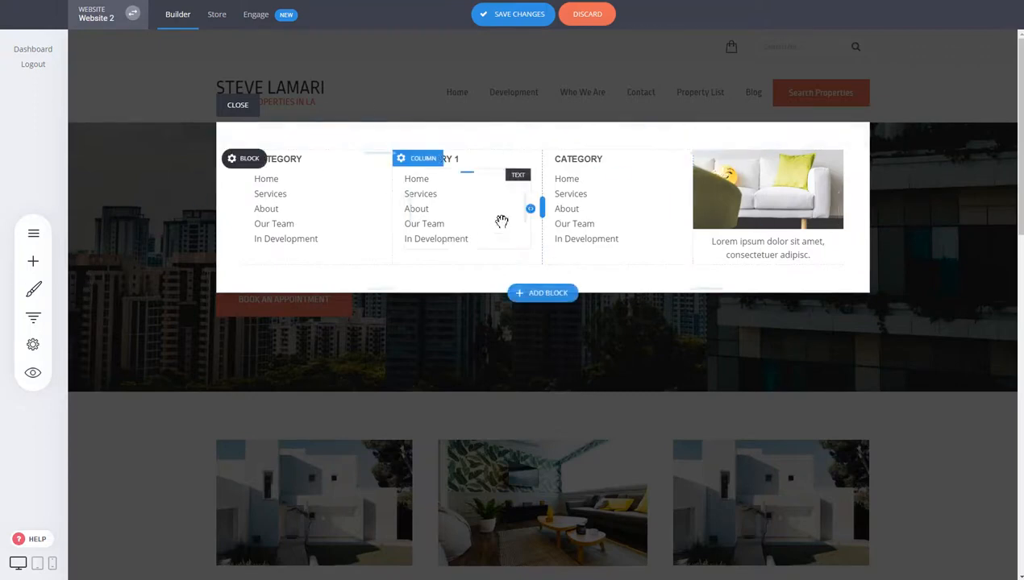
- Insert the 'We are limited to only 50 attendees' Call To Action block into Contact's mega menu and confirm
click(38, 270)
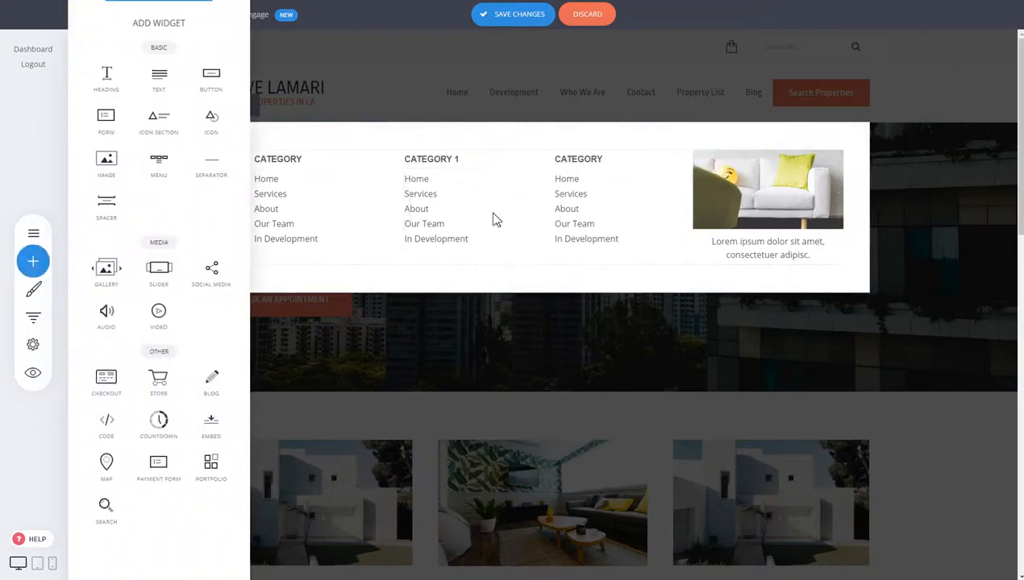
click(536, 294)
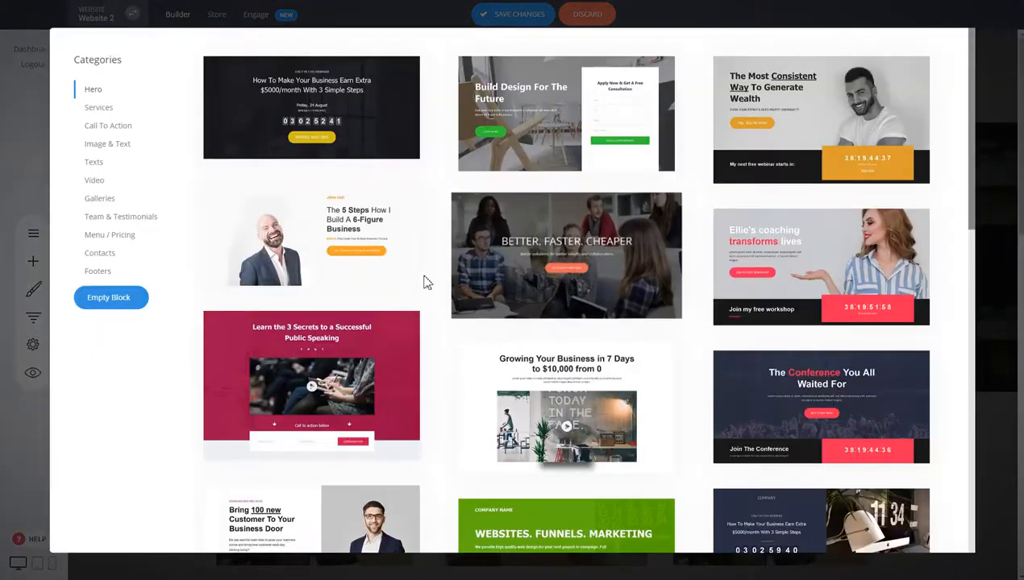
click(107, 126)
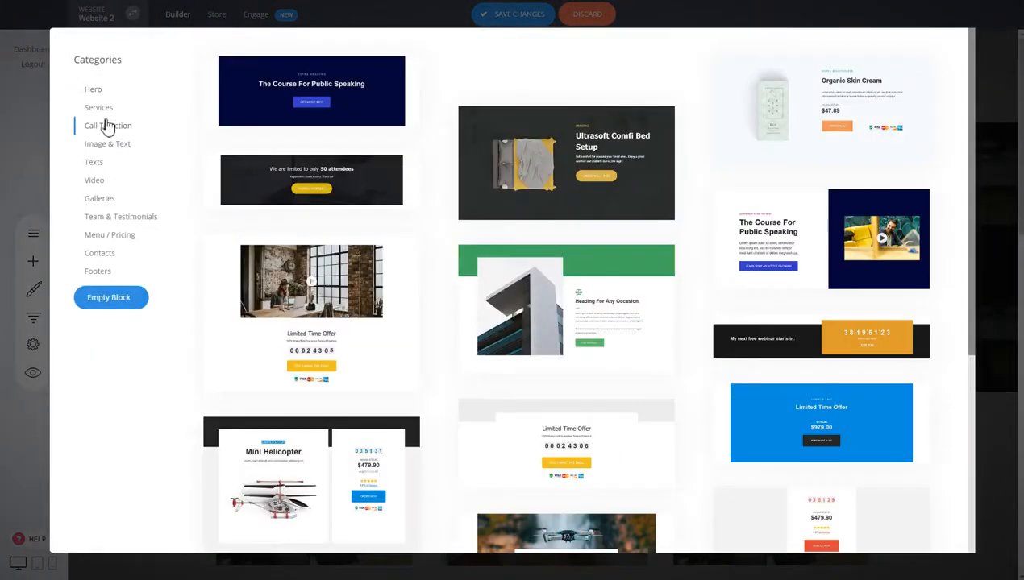
click(299, 169)
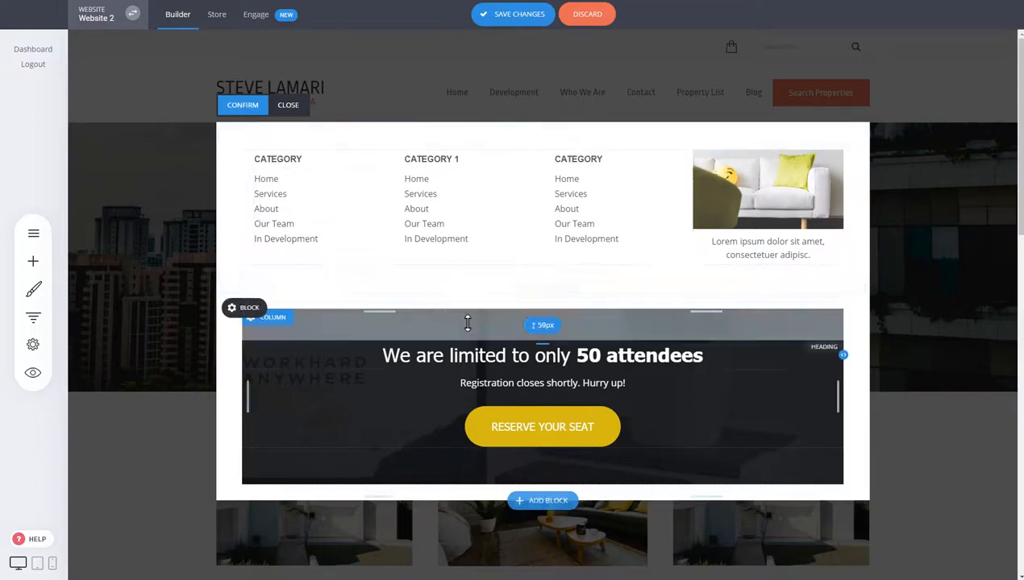
click(254, 113)
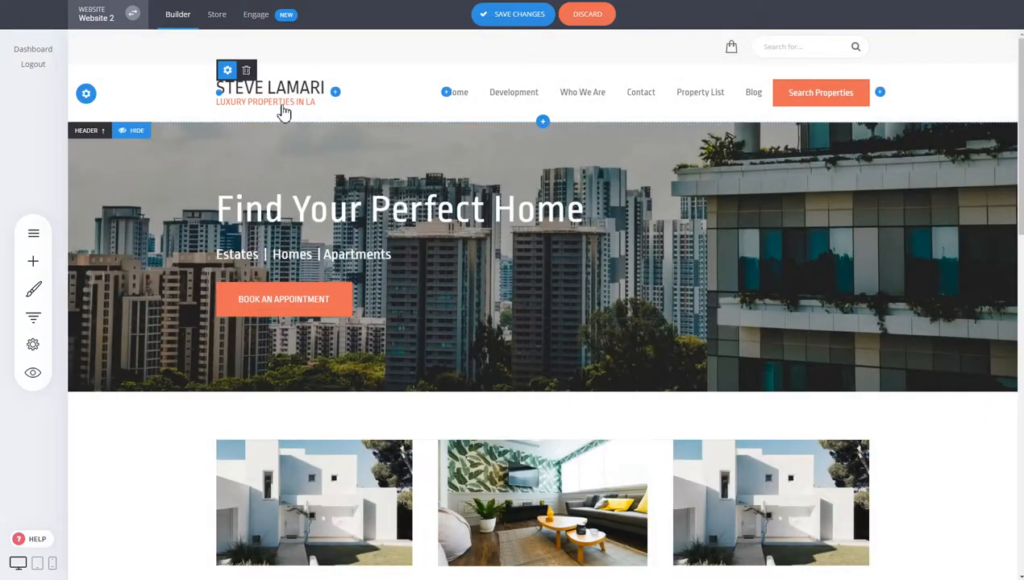
- Save the site, preview Contact's mega menu with its 50 attendees block, then close the preview
click(531, 18)
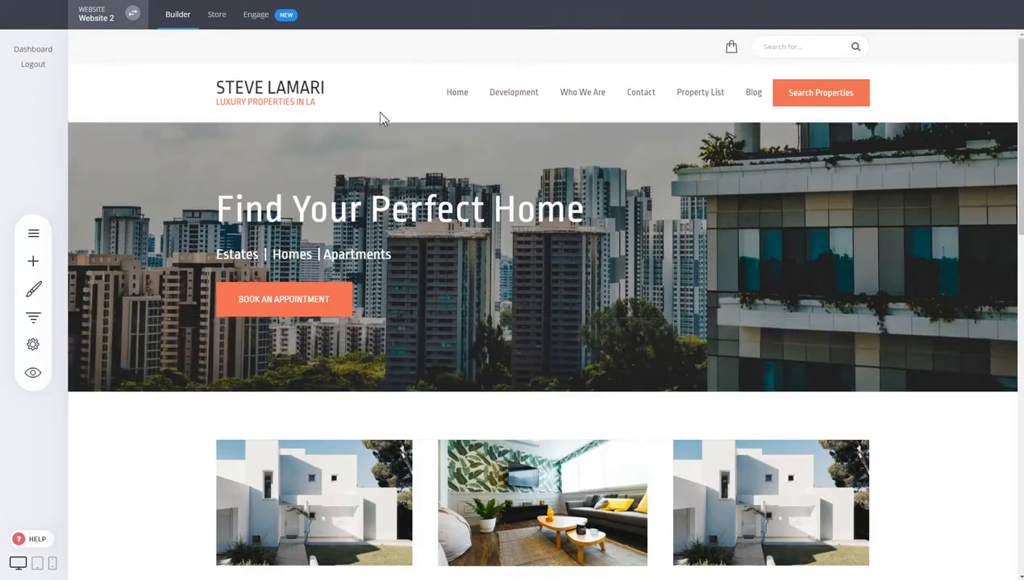
click(33, 373)
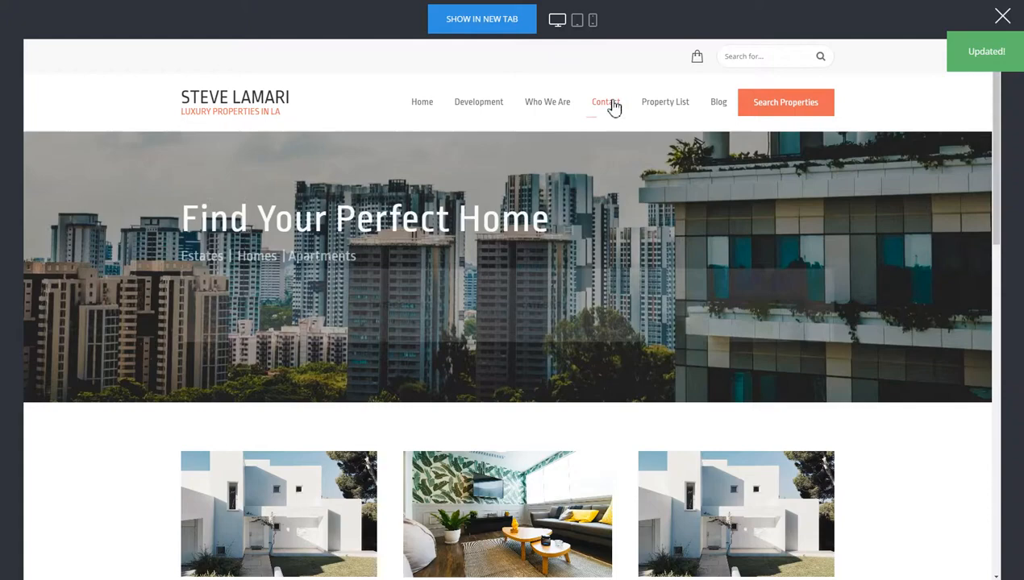
mouse_move(612, 105)
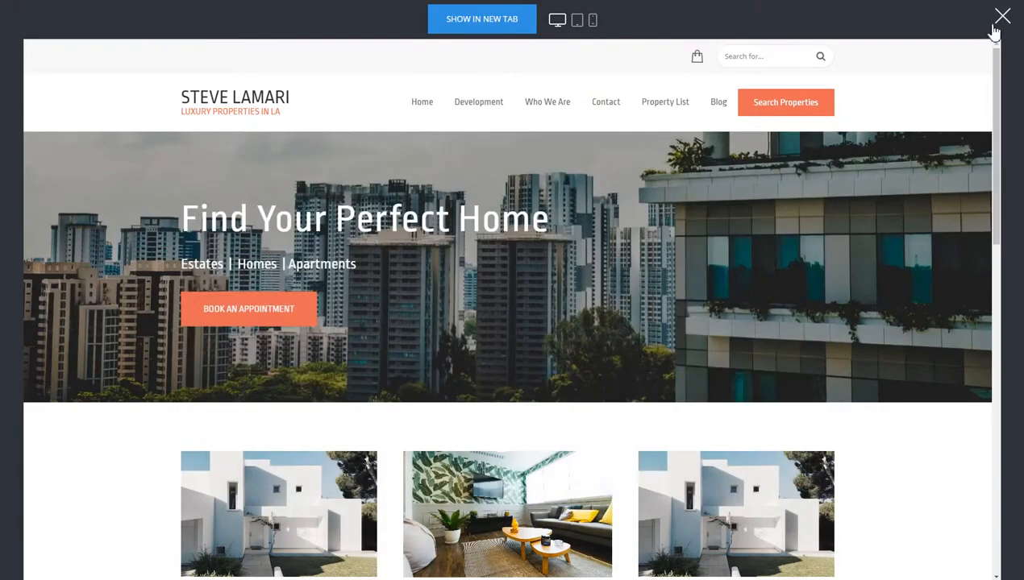
click(1001, 16)
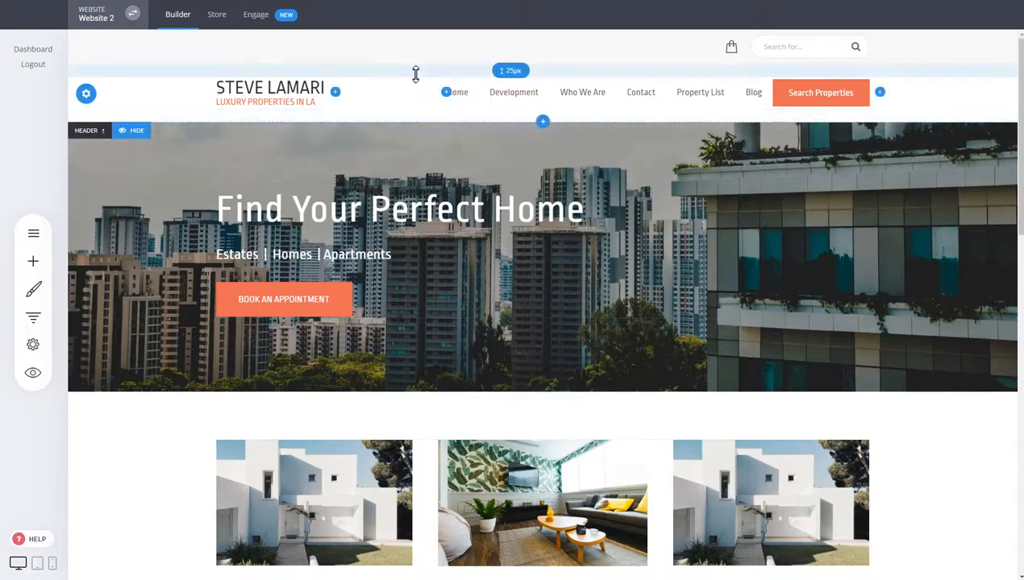
- Shrink the header's top and bottom padding (bottom to 16px), trim the top bar padding, and save
drag(416, 72, 418, 68)
drag(418, 109, 418, 104)
drag(430, 61, 439, 32)
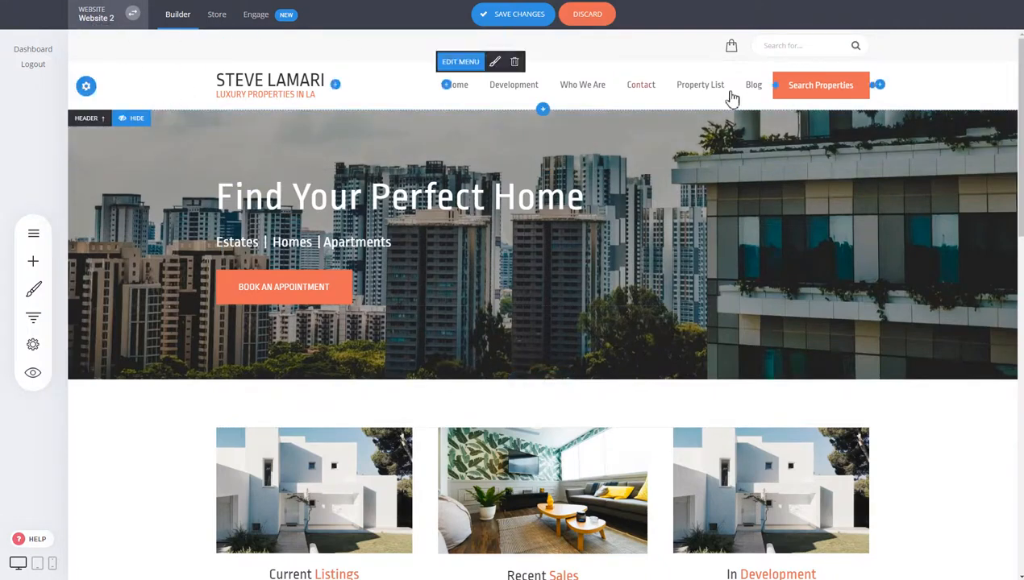
click(518, 18)
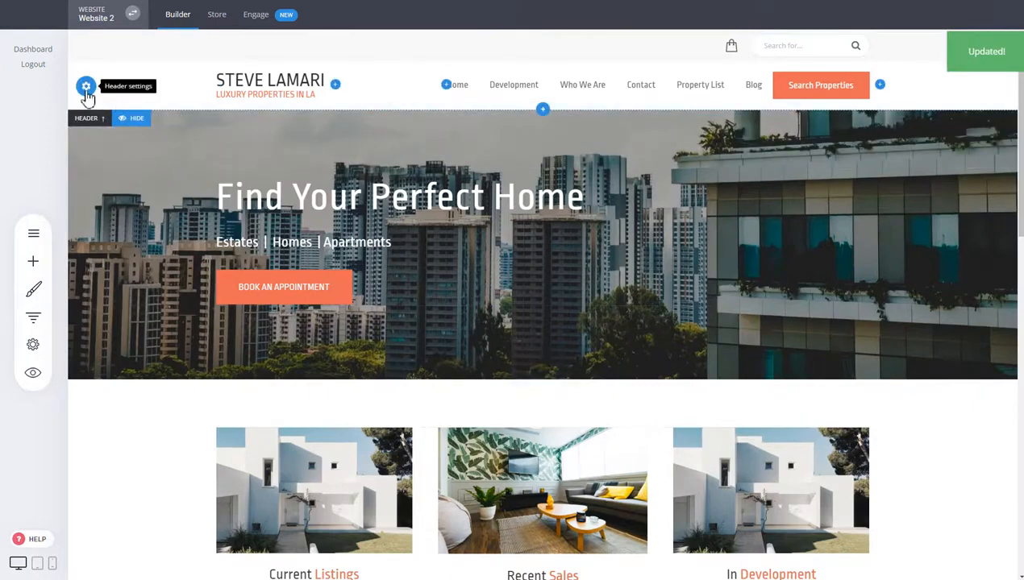
click(86, 89)
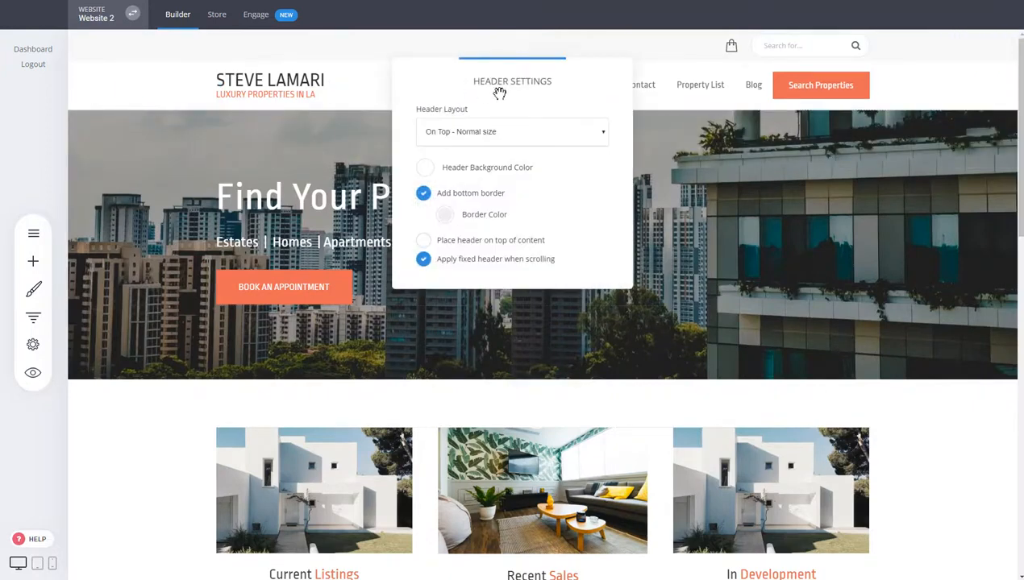
drag(500, 93, 623, 165)
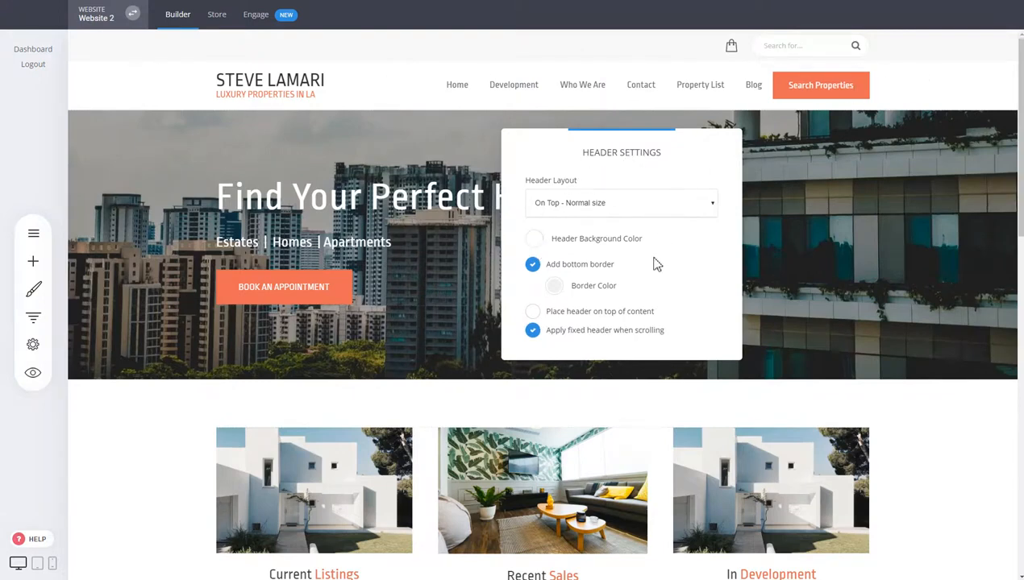
click(626, 209)
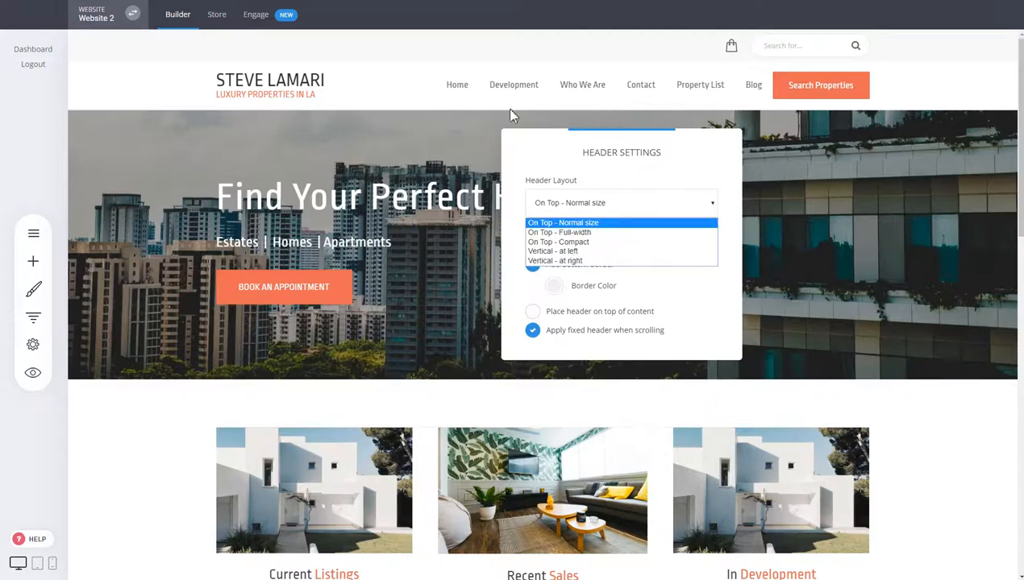
click(565, 232)
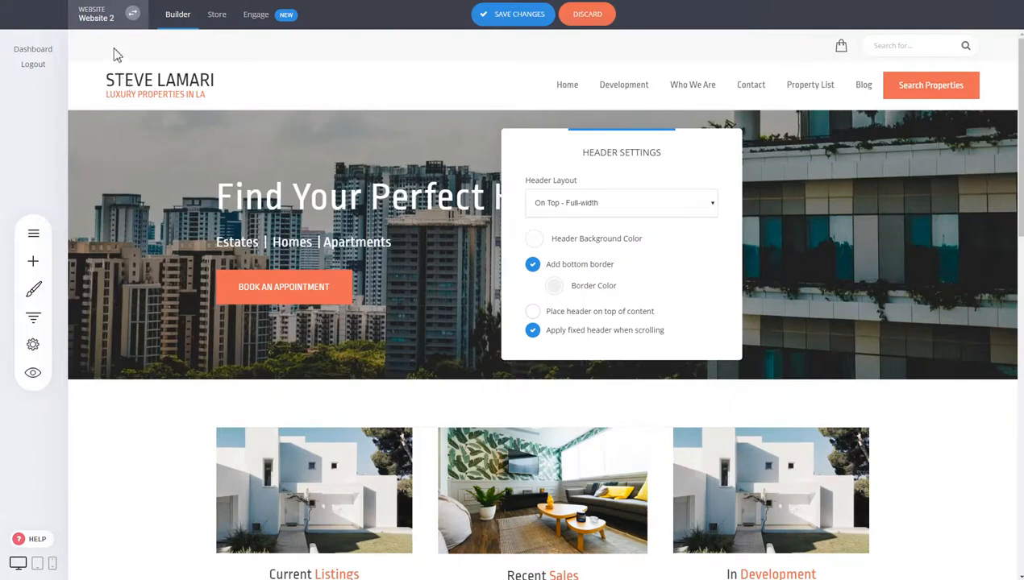
click(641, 208)
click(616, 246)
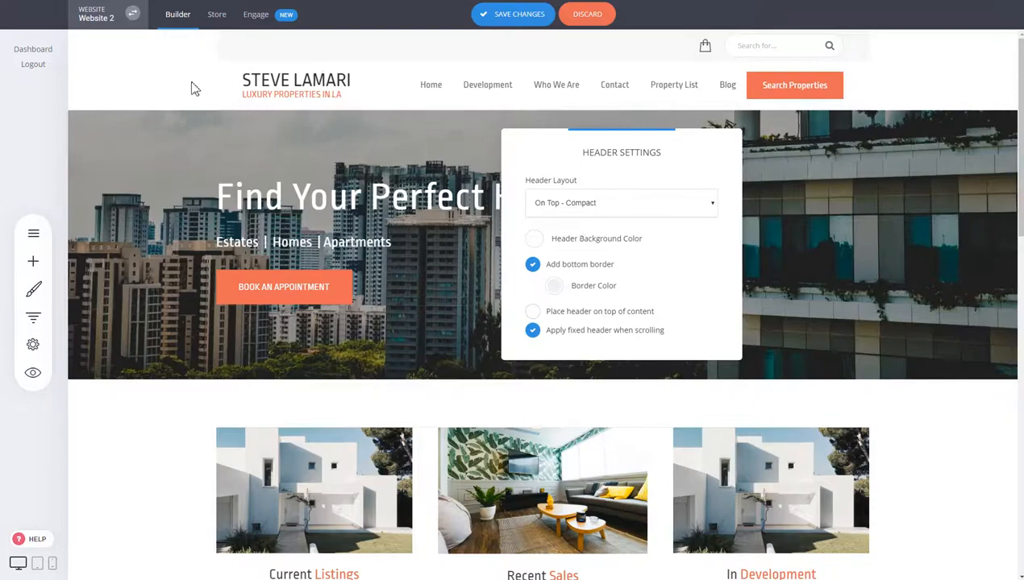
click(619, 206)
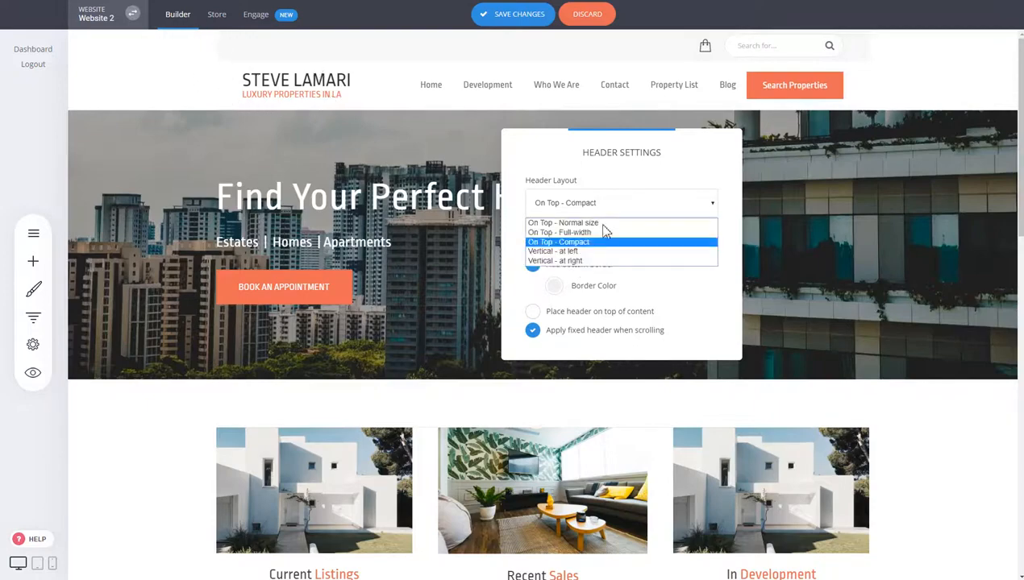
click(591, 253)
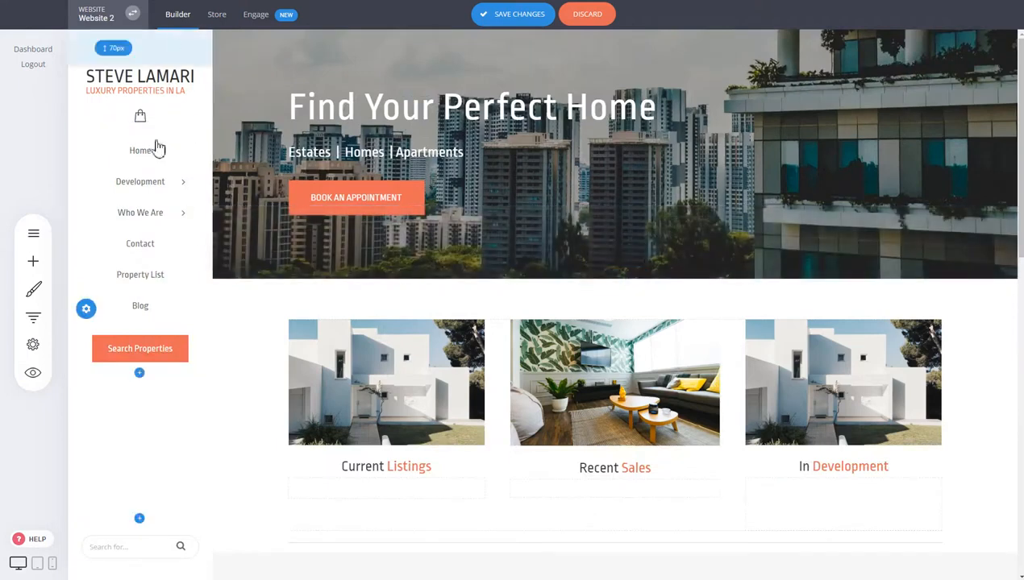
click(85, 309)
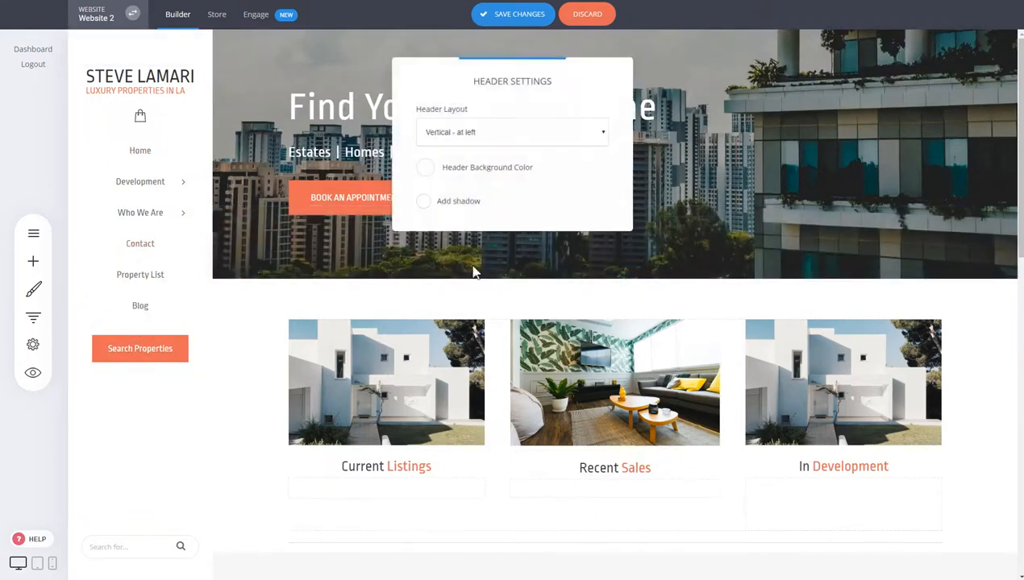
click(505, 134)
click(487, 196)
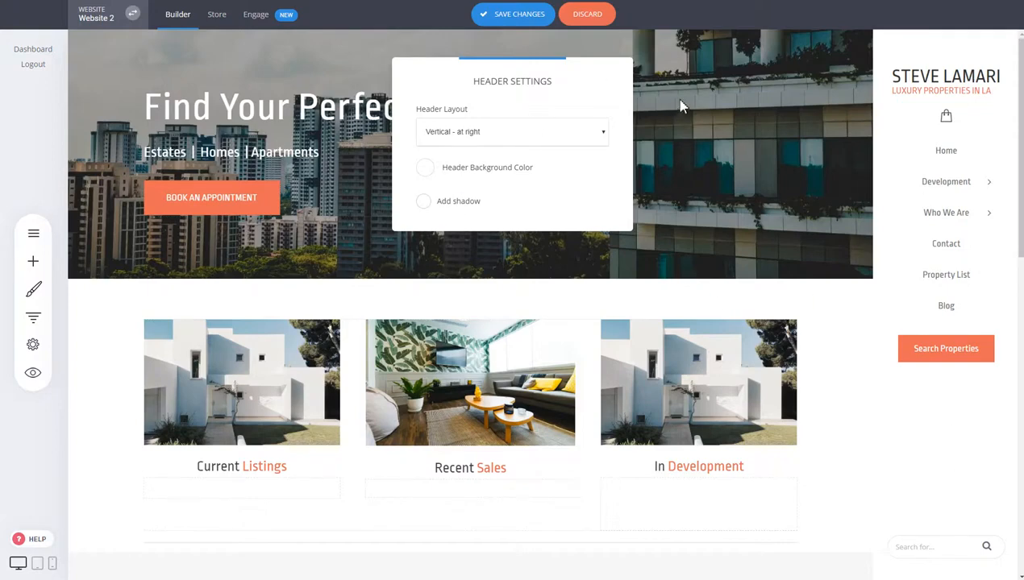
click(730, 103)
click(606, 24)
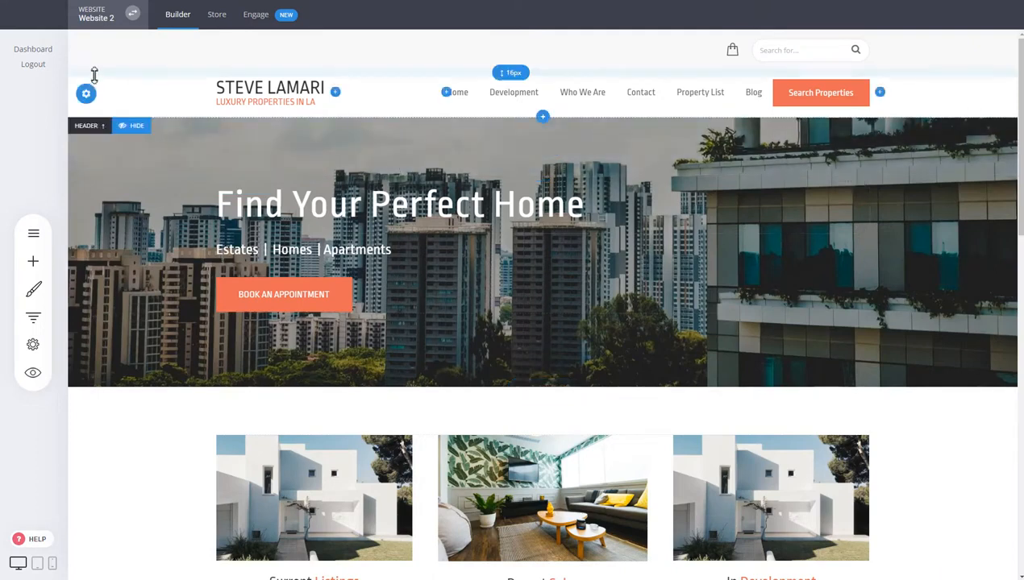
- Turn off 'Place header on top of content' in Header Settings
click(84, 95)
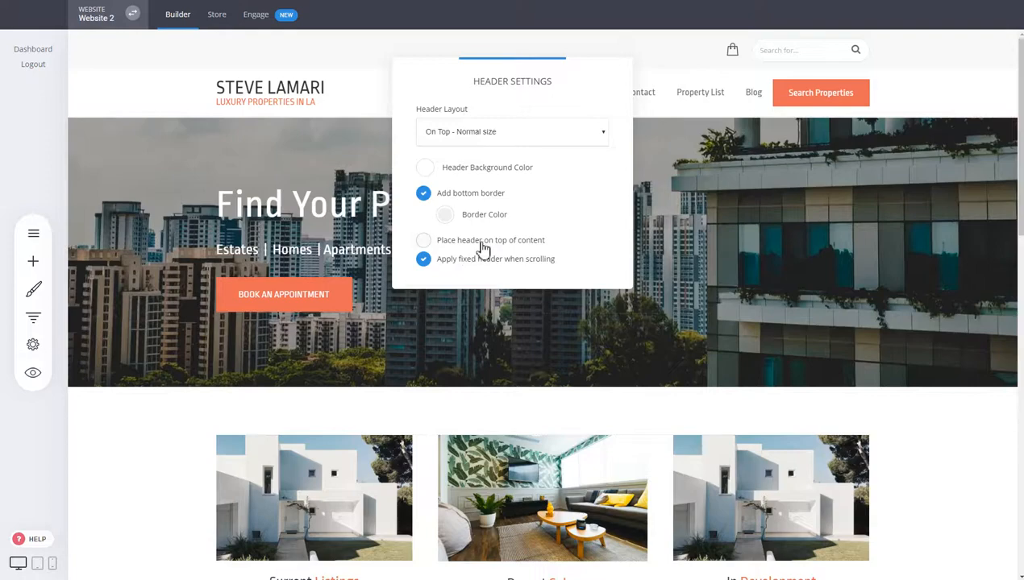
click(423, 241)
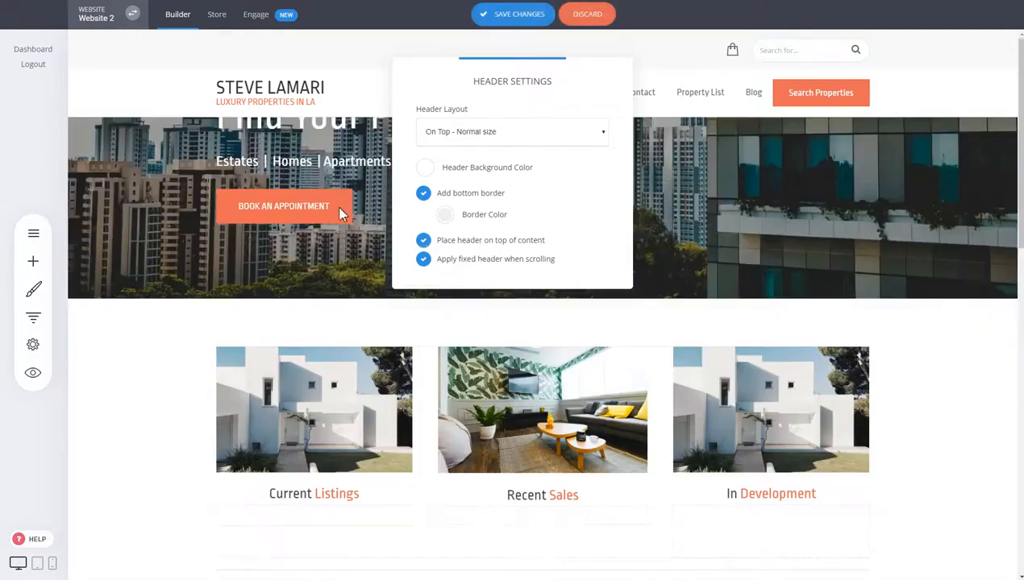
click(863, 187)
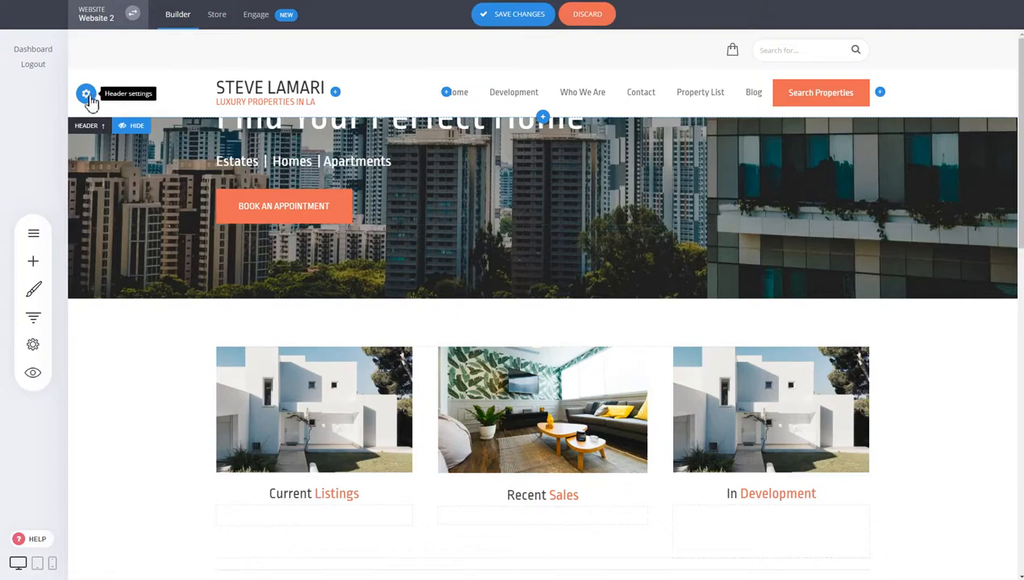
click(85, 96)
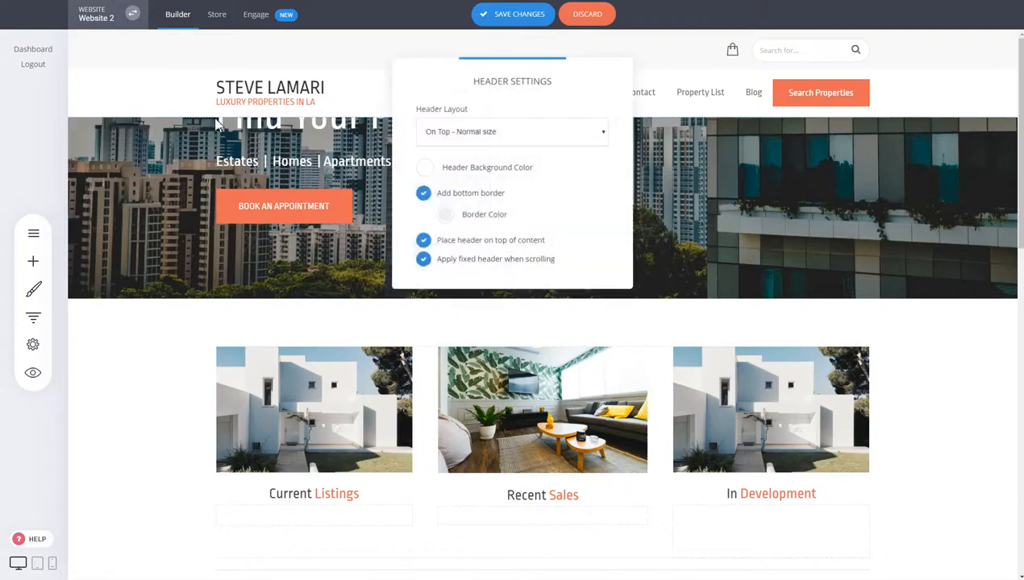
click(466, 243)
click(784, 210)
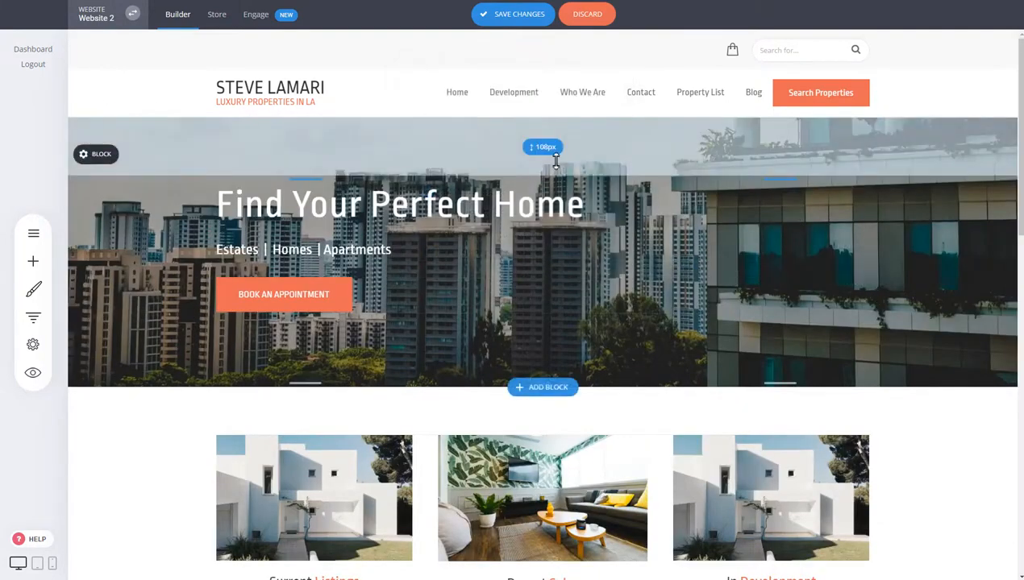
- Stretch the hero's top padding to 287px, then place the header on top of content again
drag(555, 160, 519, 230)
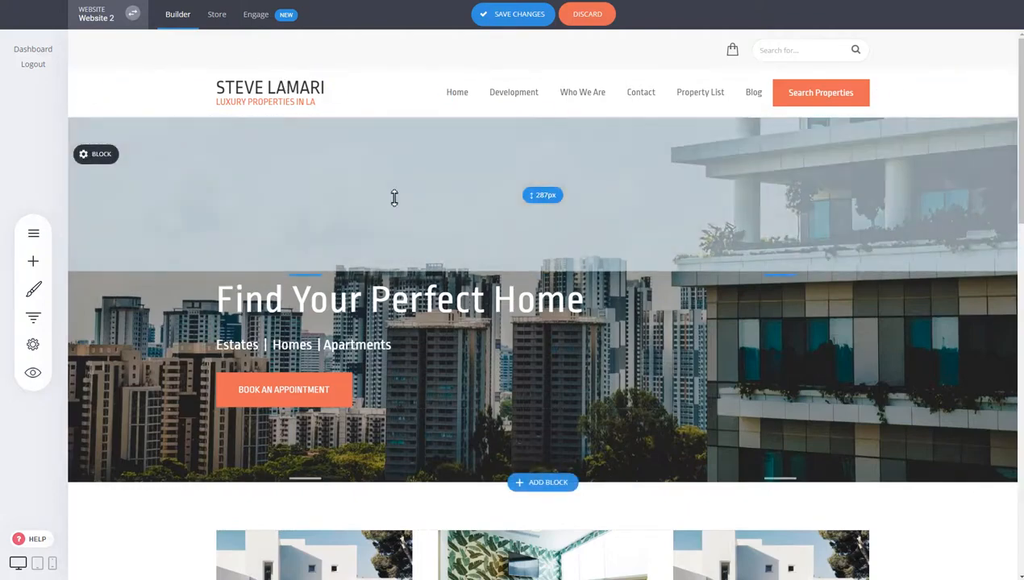
click(82, 97)
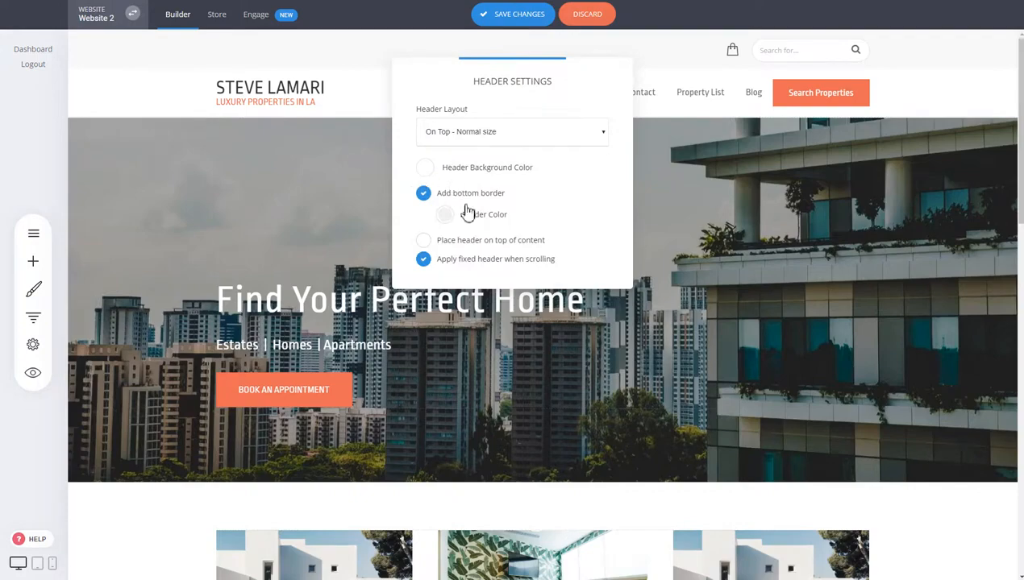
click(474, 241)
click(289, 161)
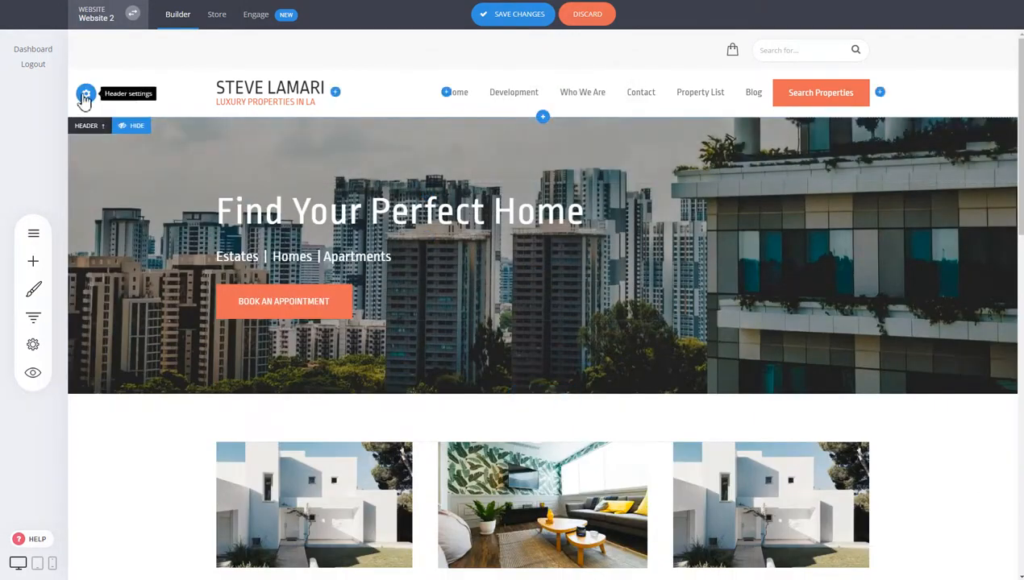
- Make the header background colour transparent
click(85, 95)
click(424, 169)
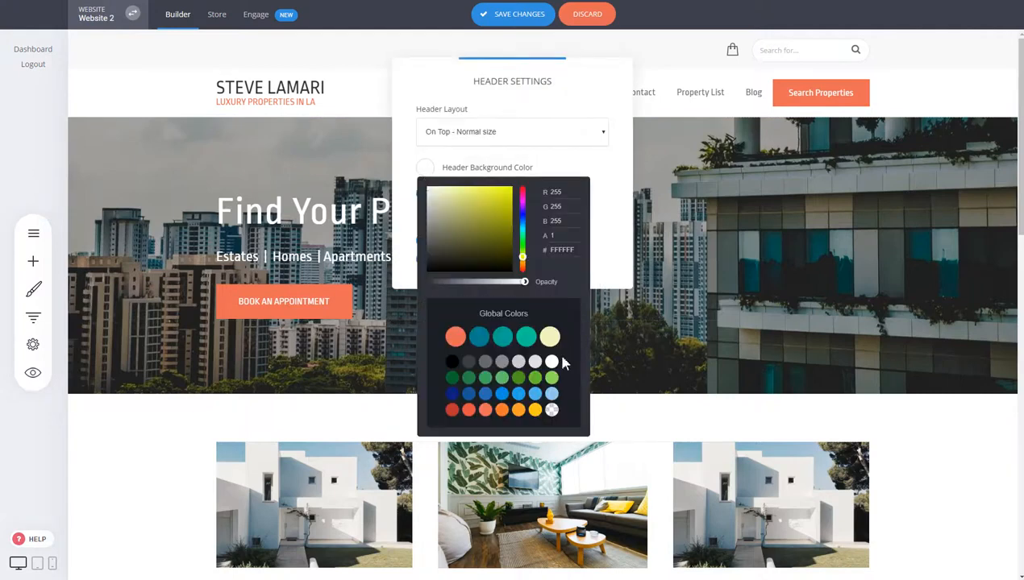
click(552, 411)
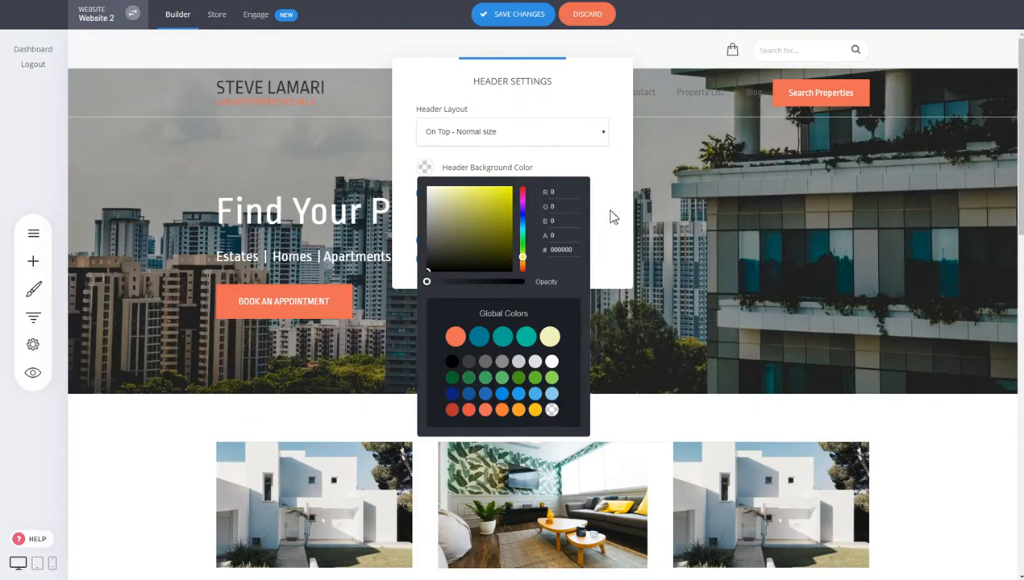
click(687, 179)
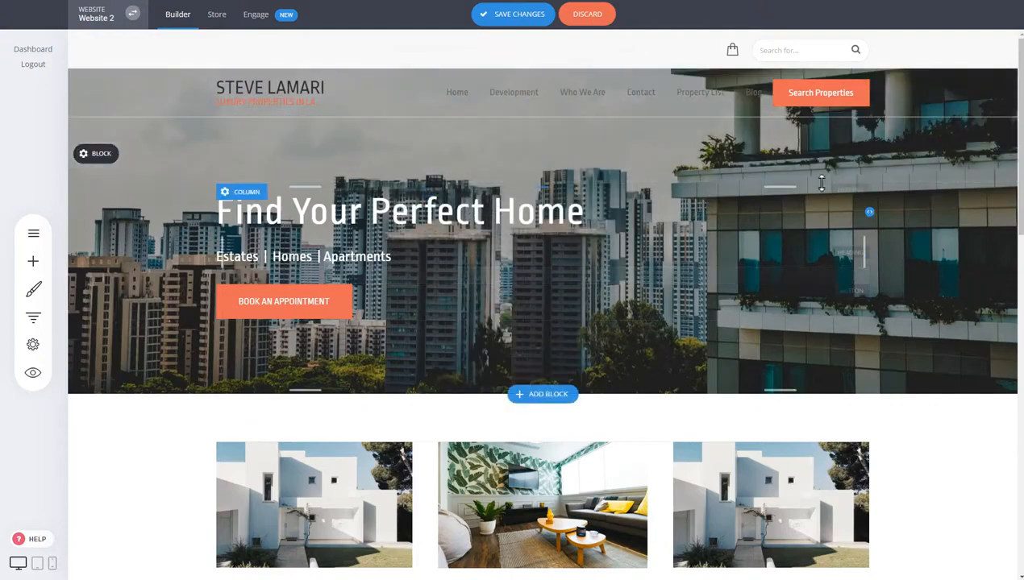
- Set the menu text colour to white
mouse_move(484, 98)
click(510, 68)
click(416, 187)
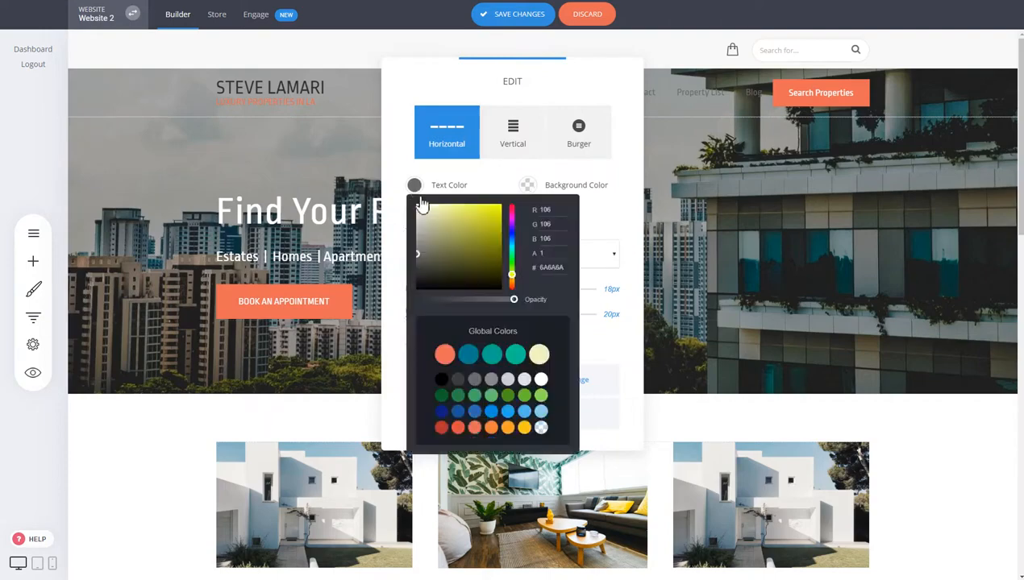
click(540, 379)
click(735, 187)
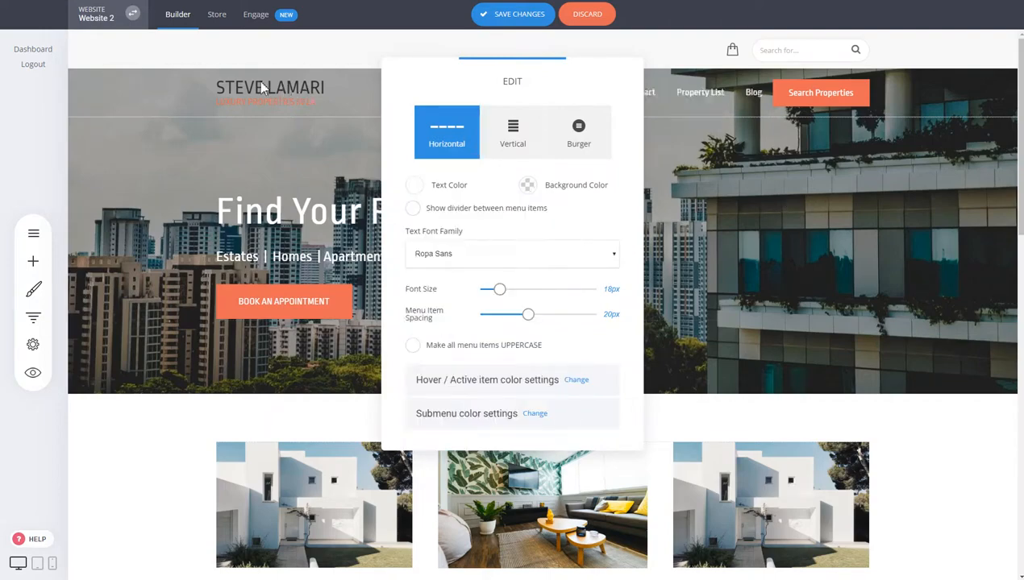
click(252, 85)
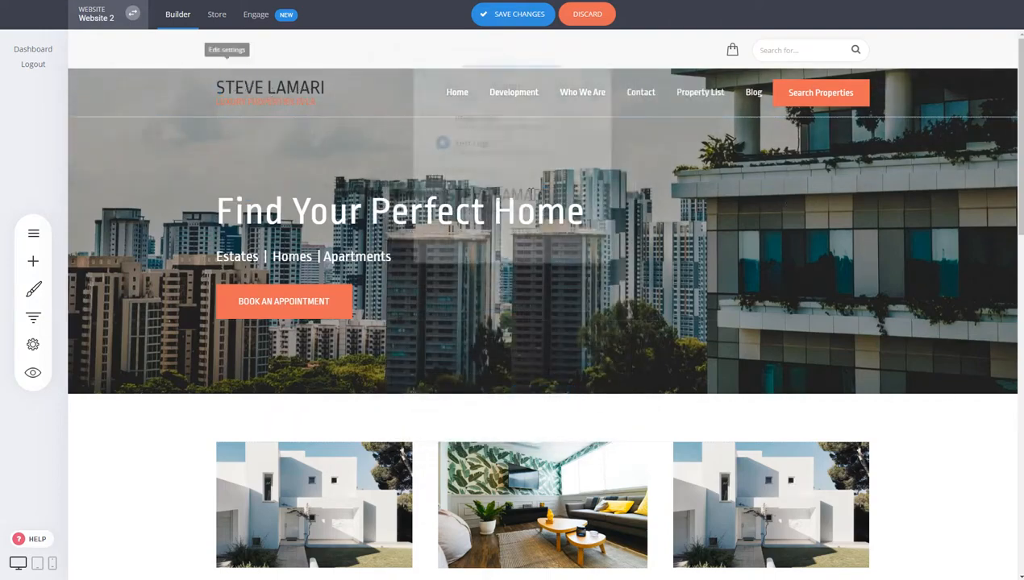
click(226, 68)
drag(548, 200, 441, 199)
click(574, 166)
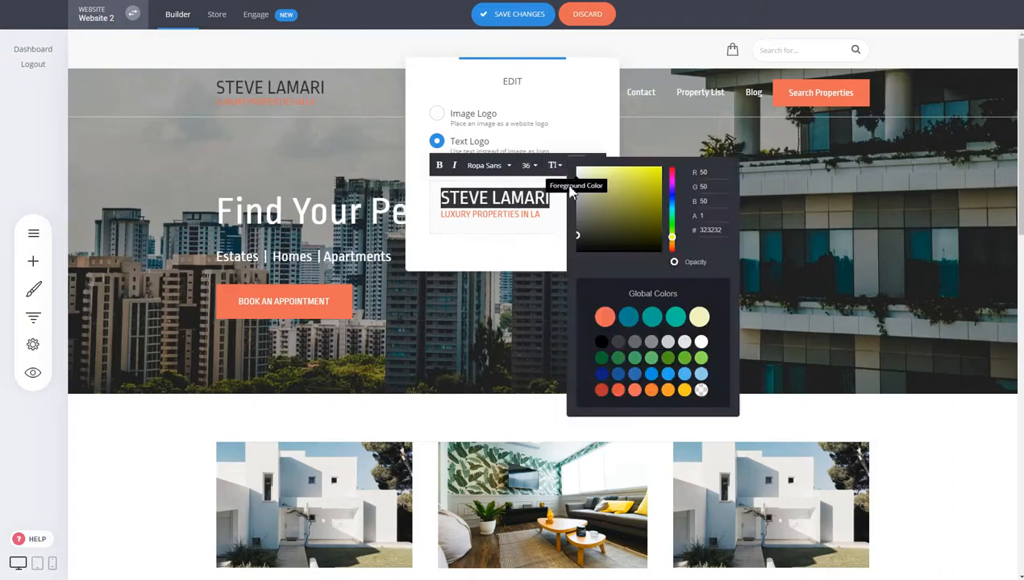
click(700, 341)
click(880, 208)
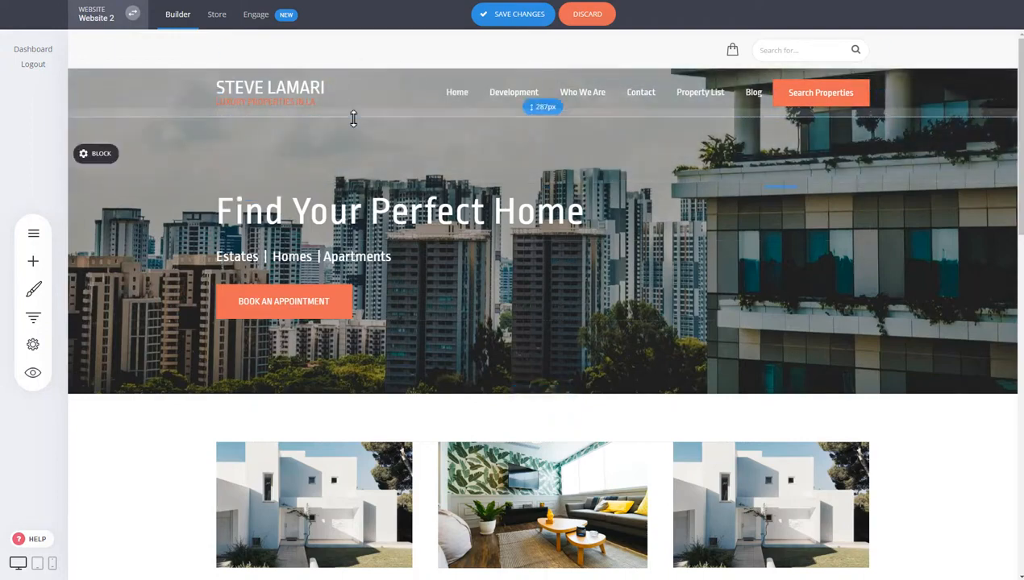
- Discard the unsaved transparent-header changes and scroll to check the page
click(93, 97)
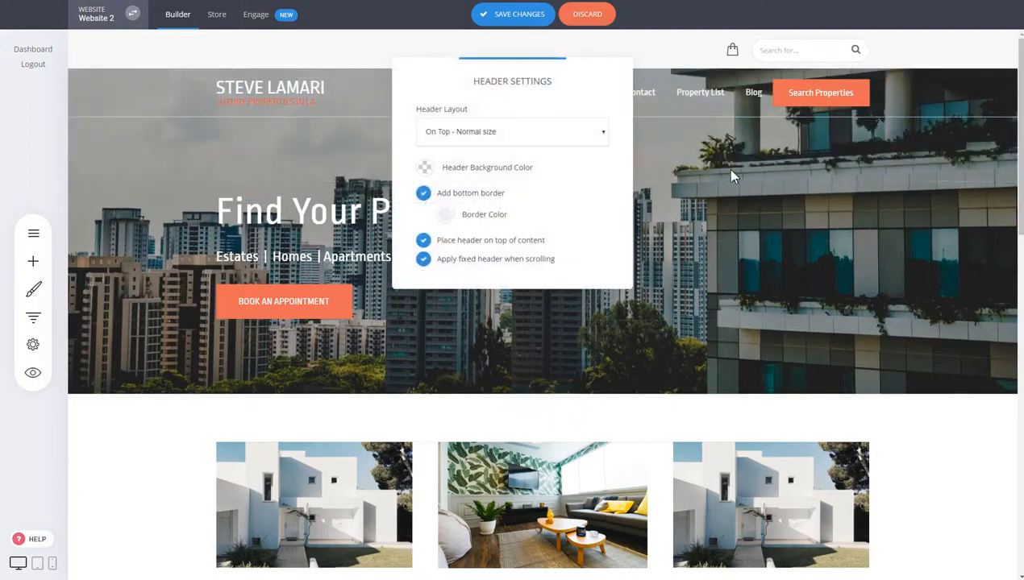
click(588, 15)
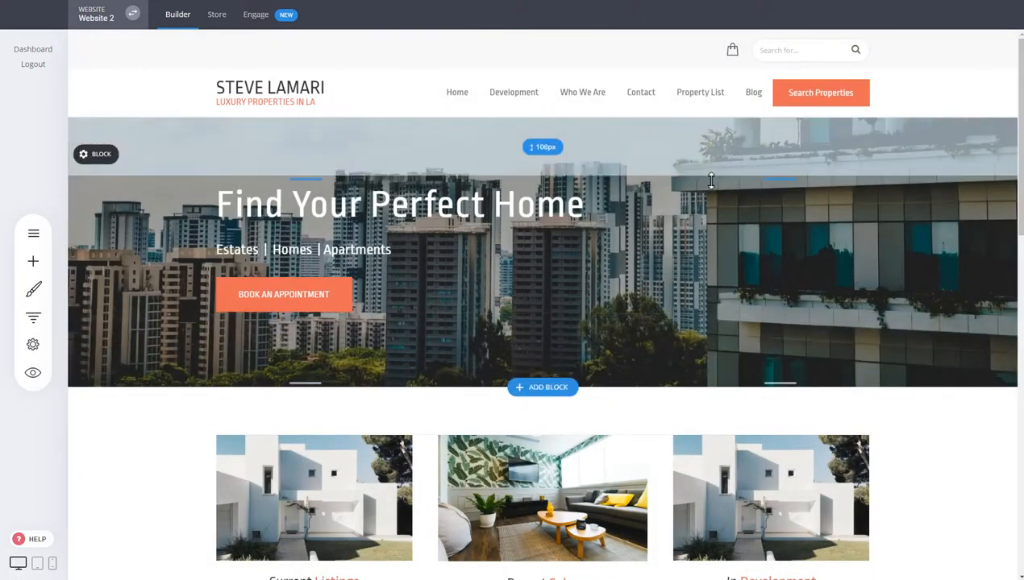
scroll(711, 180, down, 7)
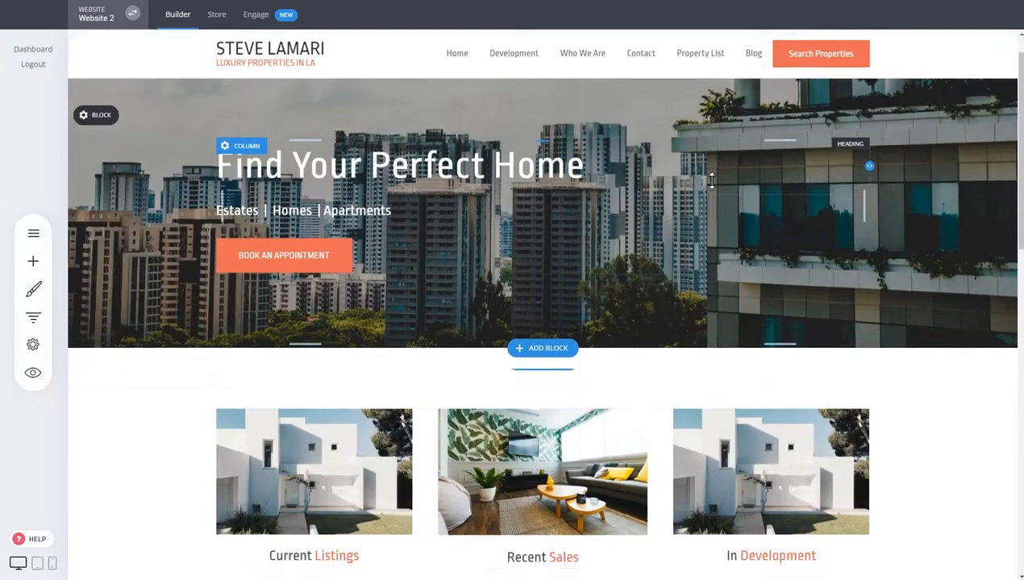
scroll(645, 129, up, 4)
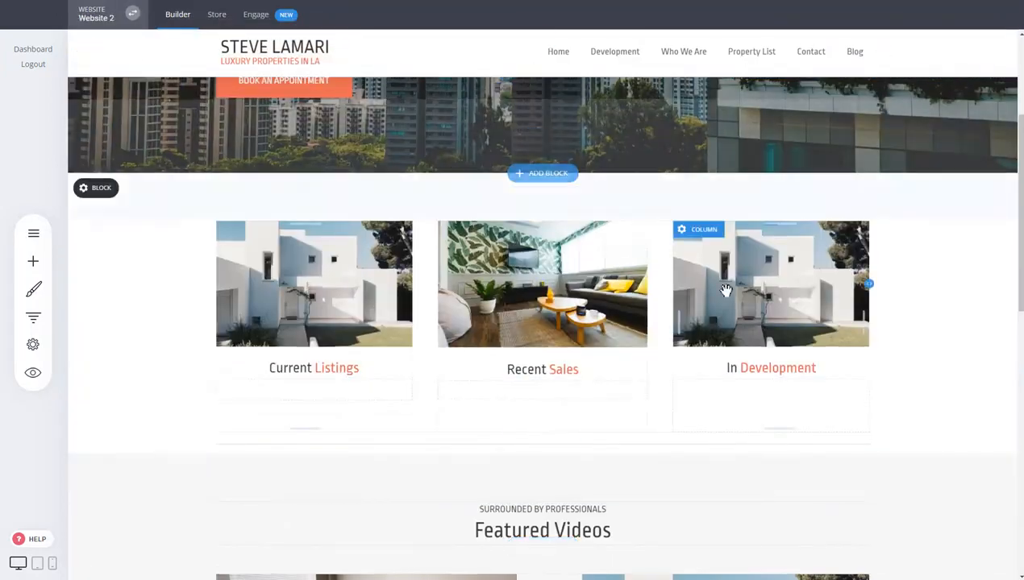
scroll(543, 242, up, 4)
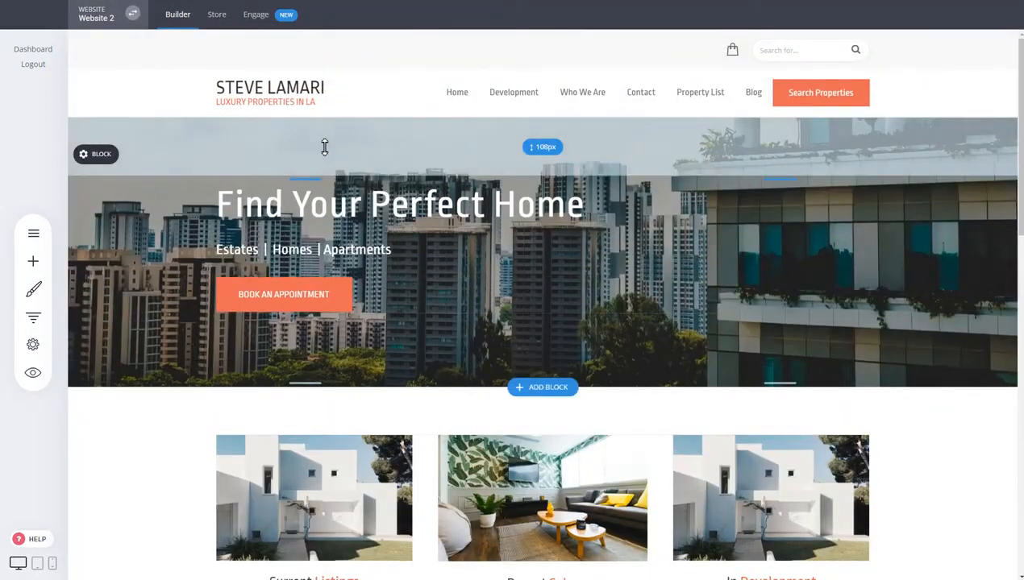
- Try turning off the fixed header, discard that change, then save the header
click(84, 96)
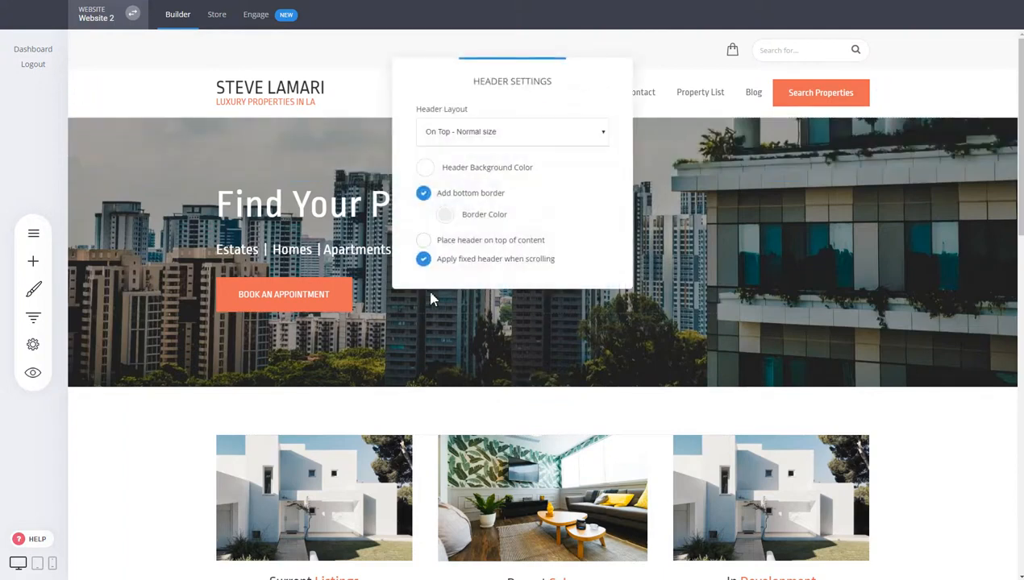
click(470, 262)
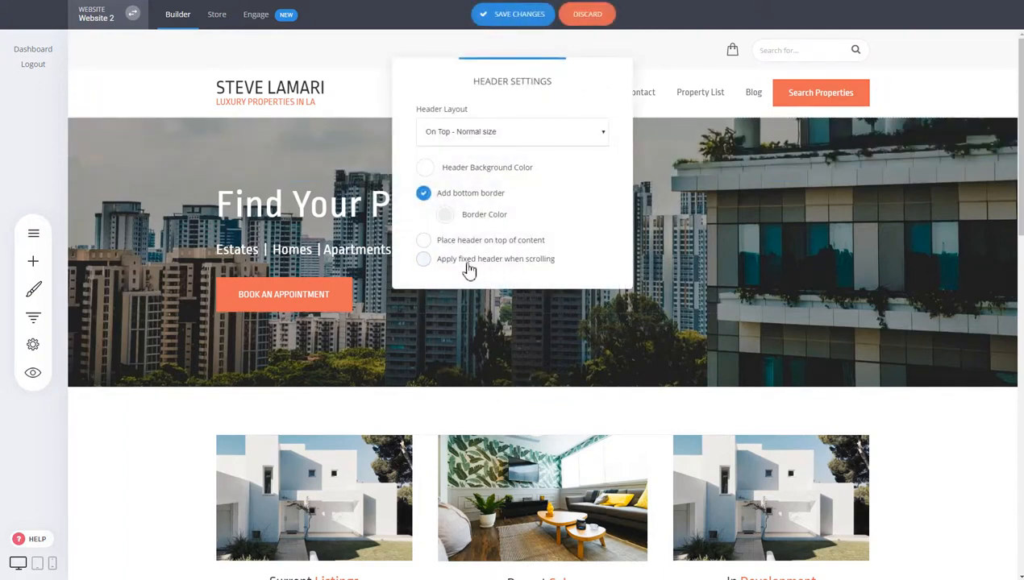
click(590, 17)
scroll(566, 212, down, 4)
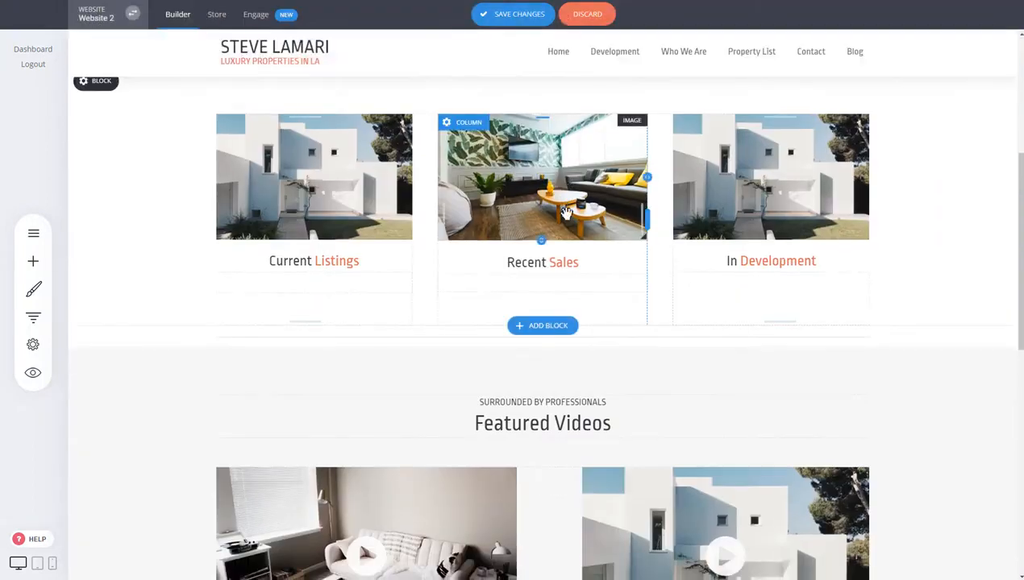
scroll(567, 218, up, 4)
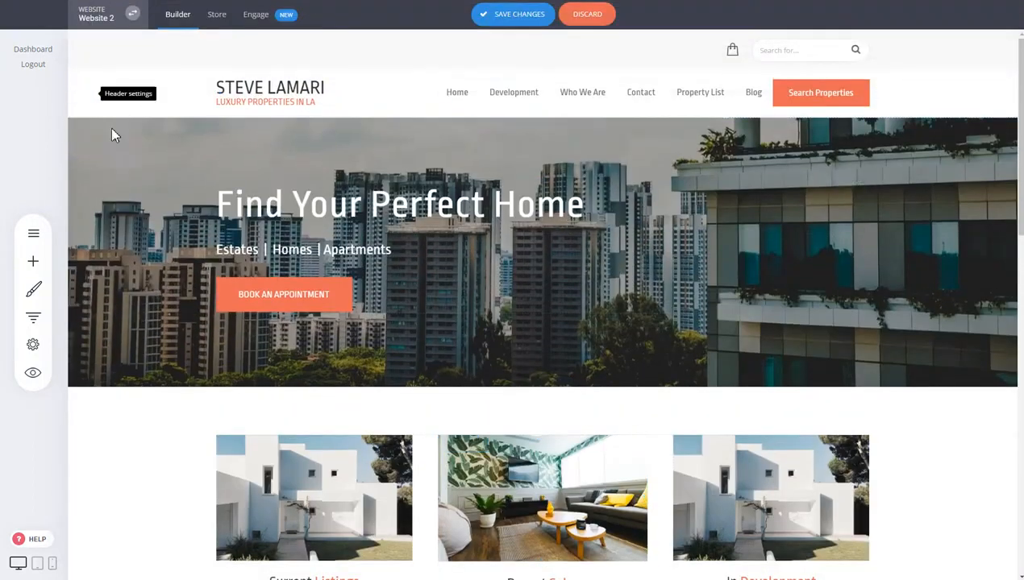
click(84, 96)
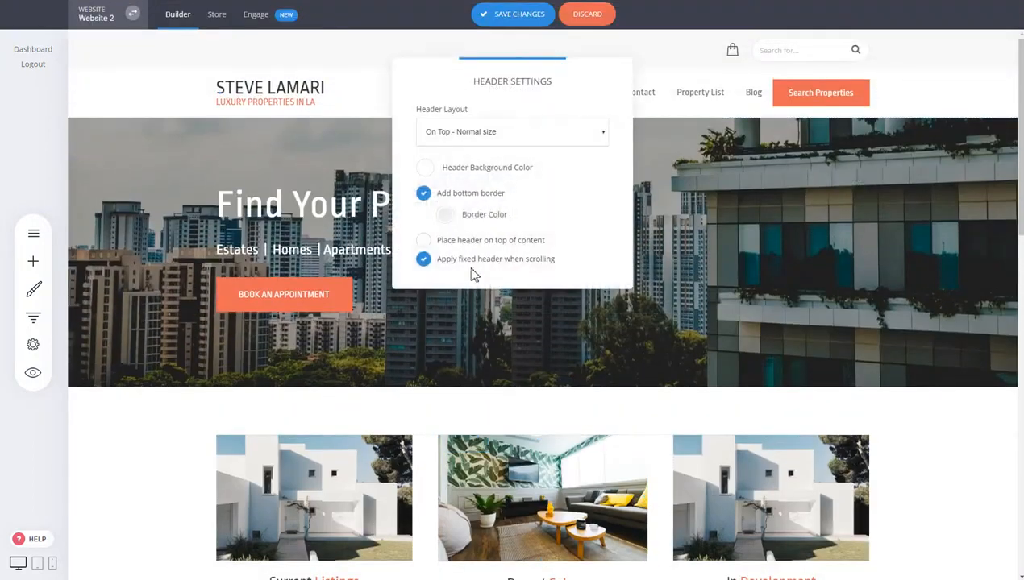
click(520, 17)
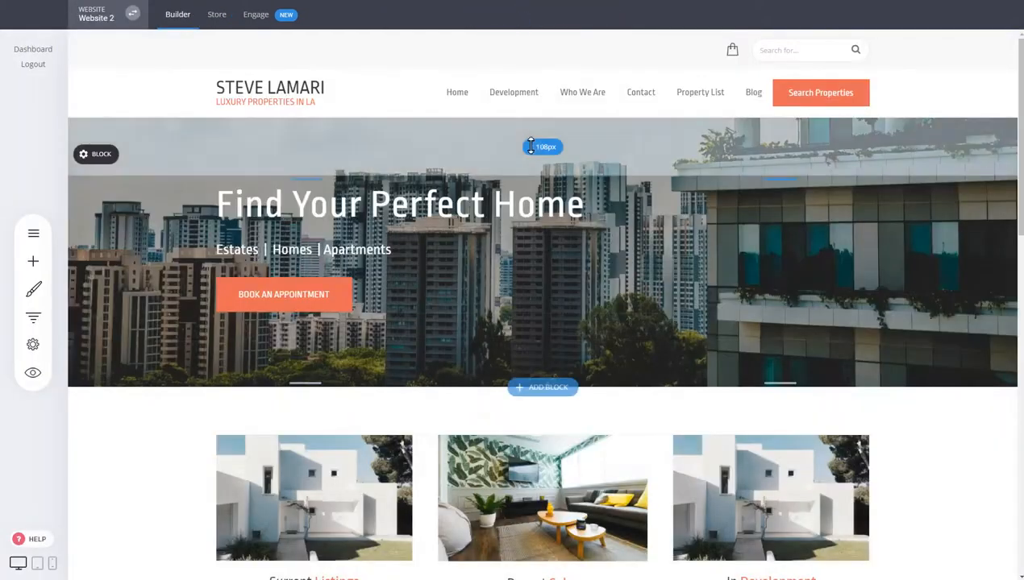
- Enable 'Apply fixed header when scrolling' and scroll to confirm the header stays pinned
click(84, 96)
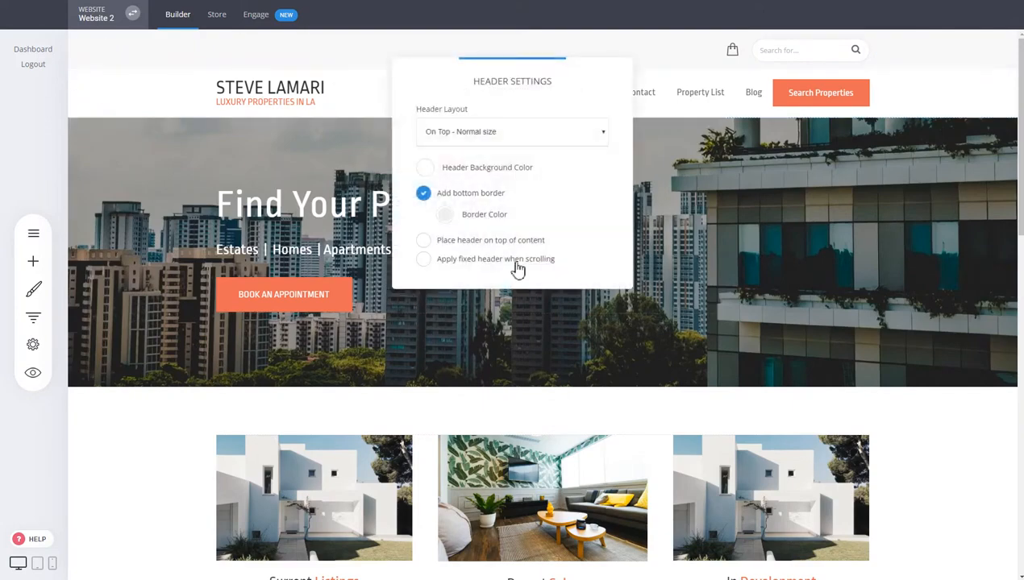
click(517, 263)
click(709, 265)
scroll(707, 259, down, 4)
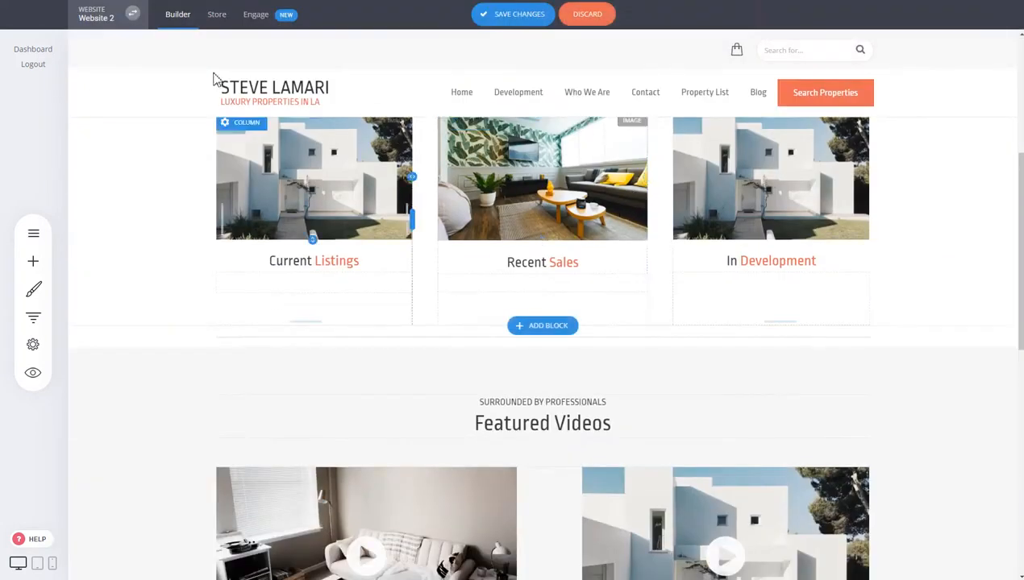
scroll(707, 187, up, 4)
scroll(708, 187, down, 3)
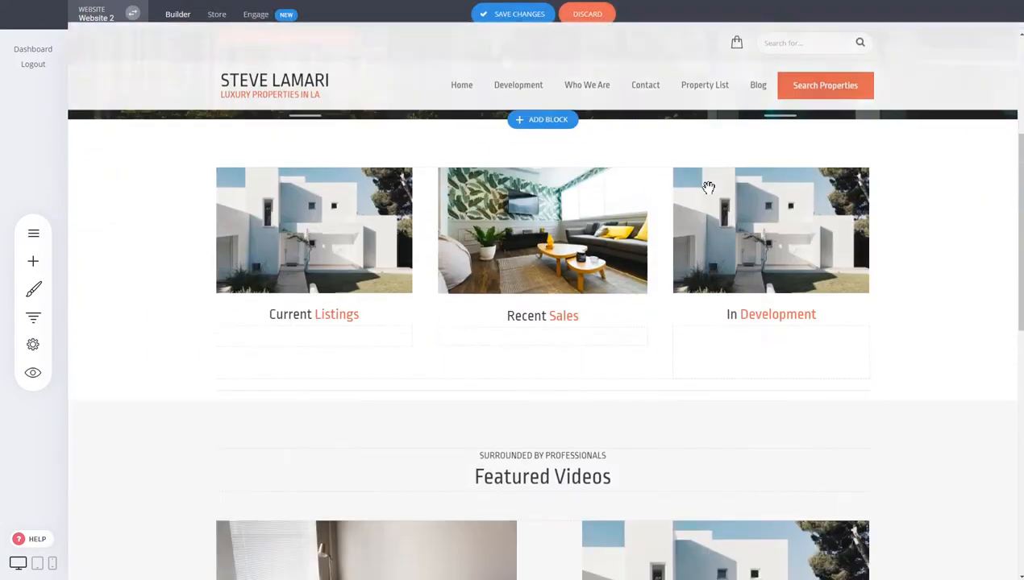
scroll(474, 165, down, 3)
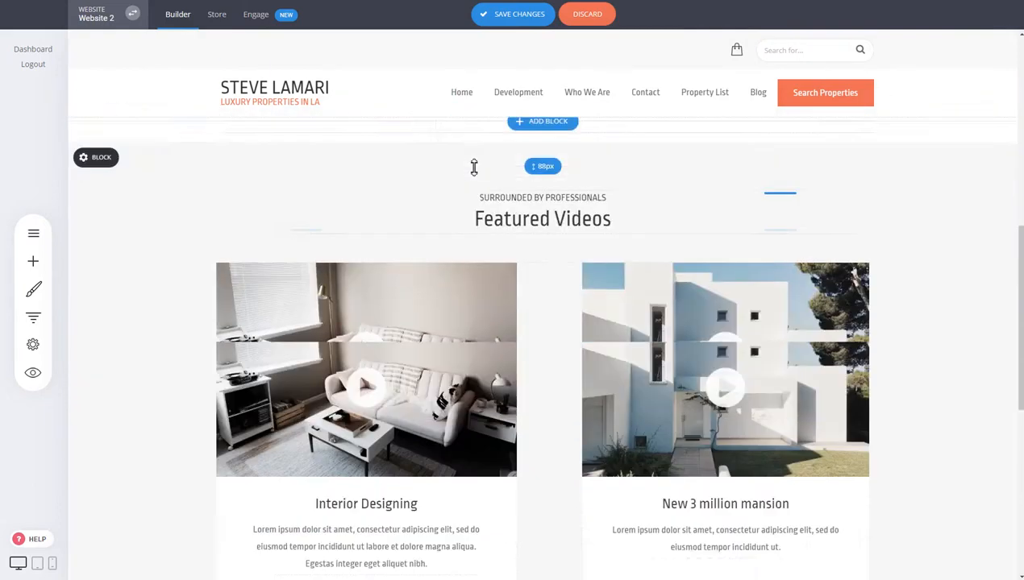
scroll(441, 194, up, 3)
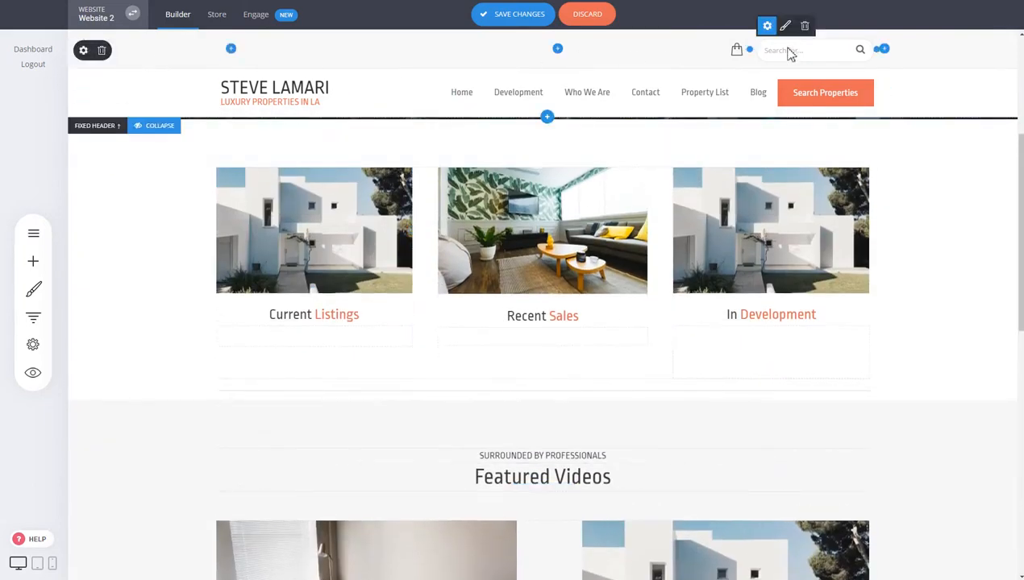
- Delete the top search row of the header
click(101, 51)
click(542, 272)
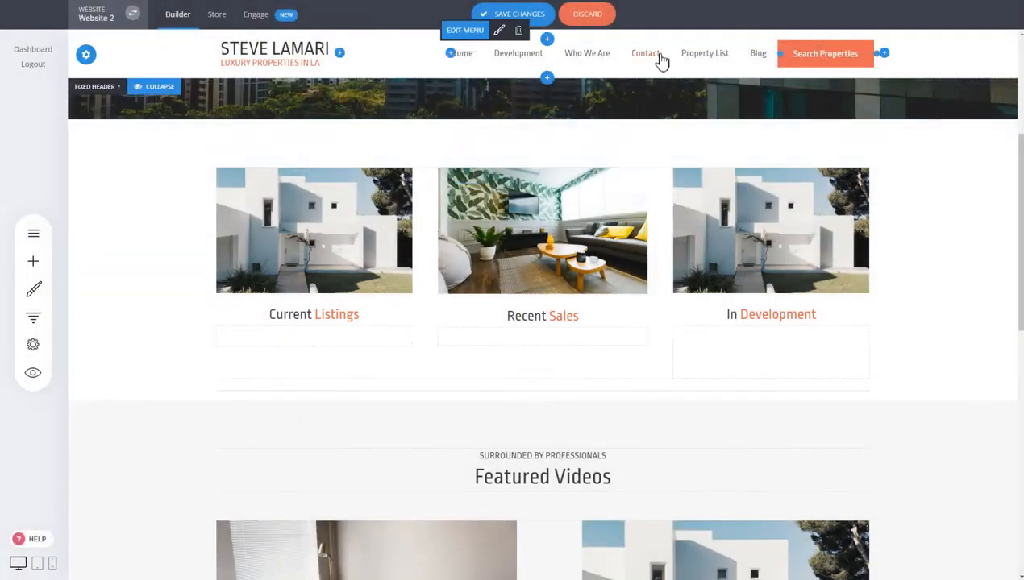
scroll(742, 217, up, 5)
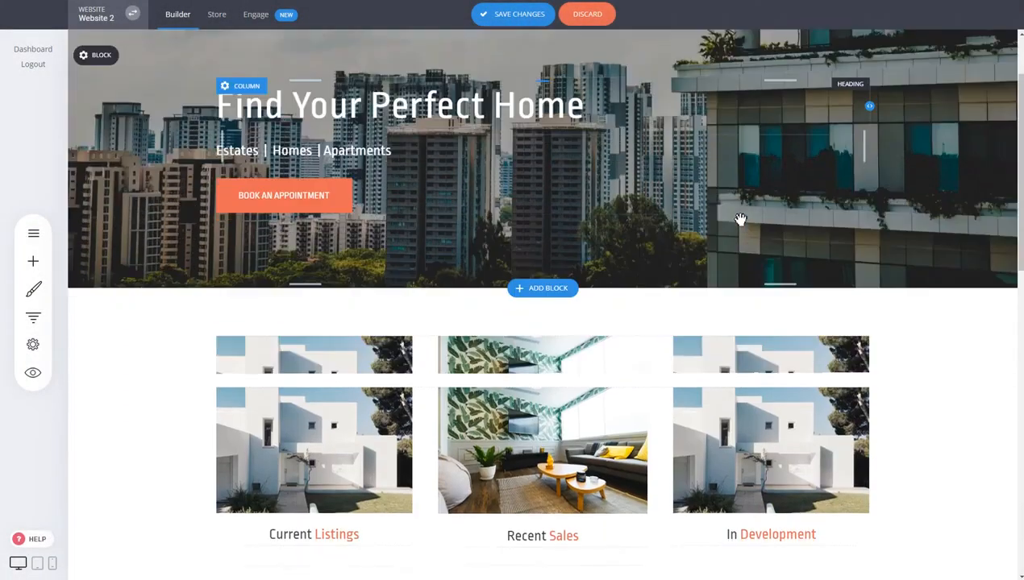
scroll(741, 219, down, 3)
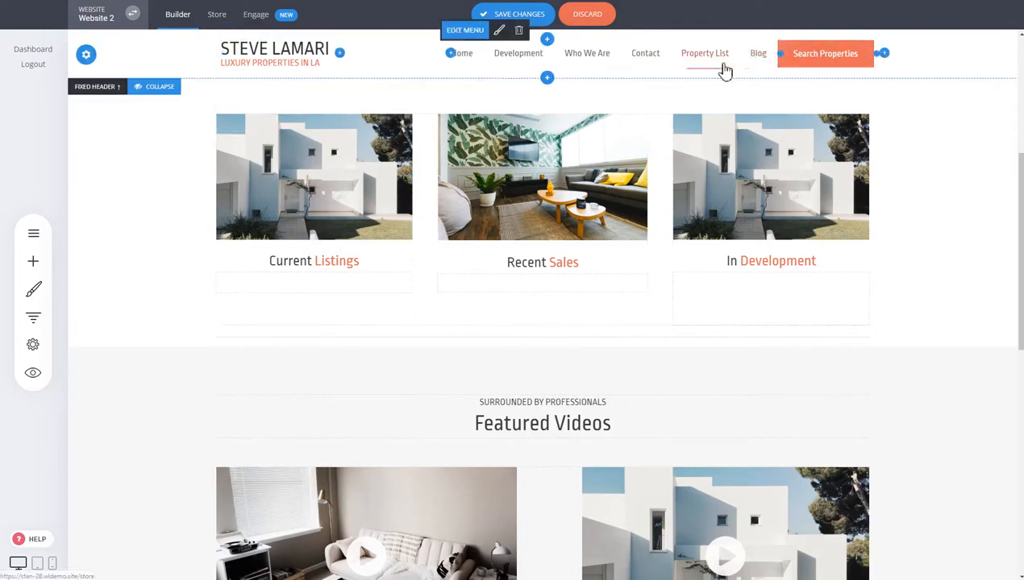
scroll(516, 162, up, 4)
scroll(511, 146, down, 3)
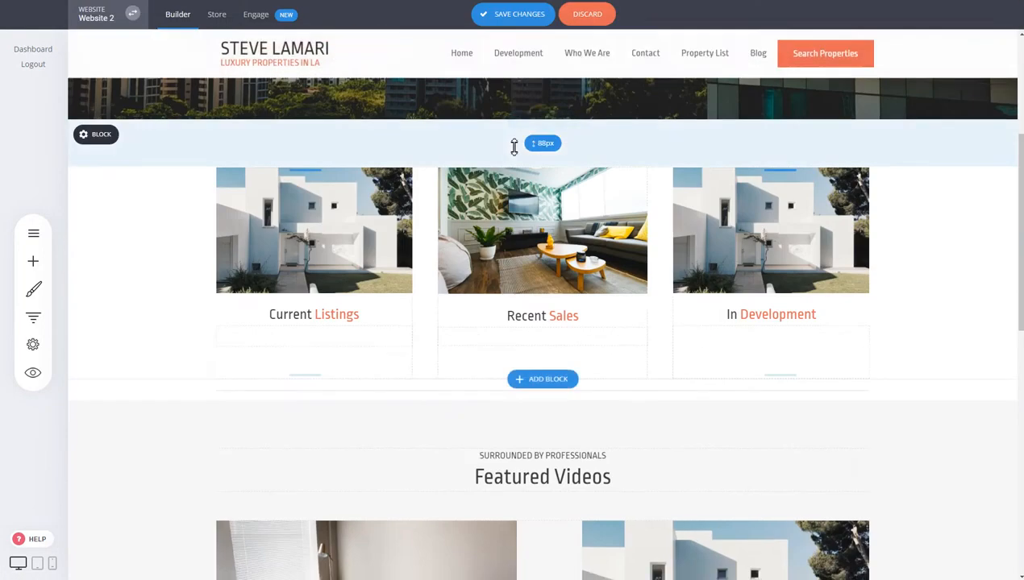
scroll(514, 146, down, 1)
- Delete the Search Properties button and Development menu item, then discard all these edits
click(825, 32)
click(569, 259)
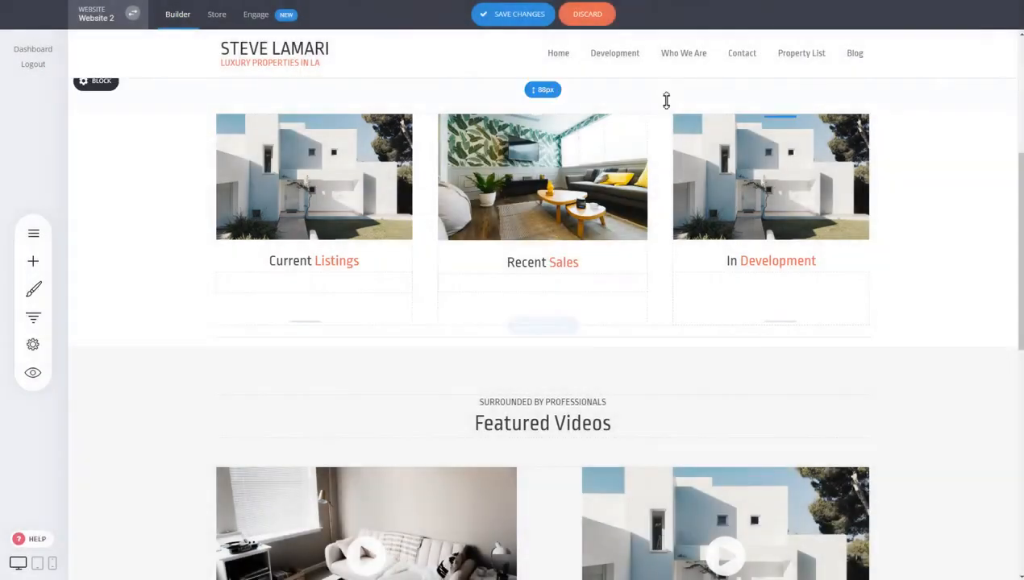
click(577, 36)
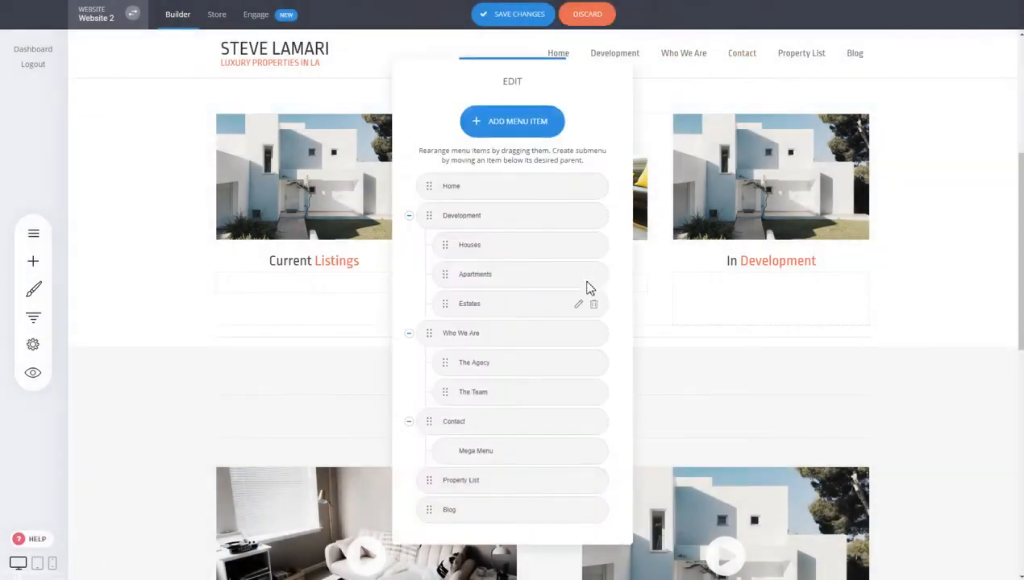
click(597, 220)
click(548, 257)
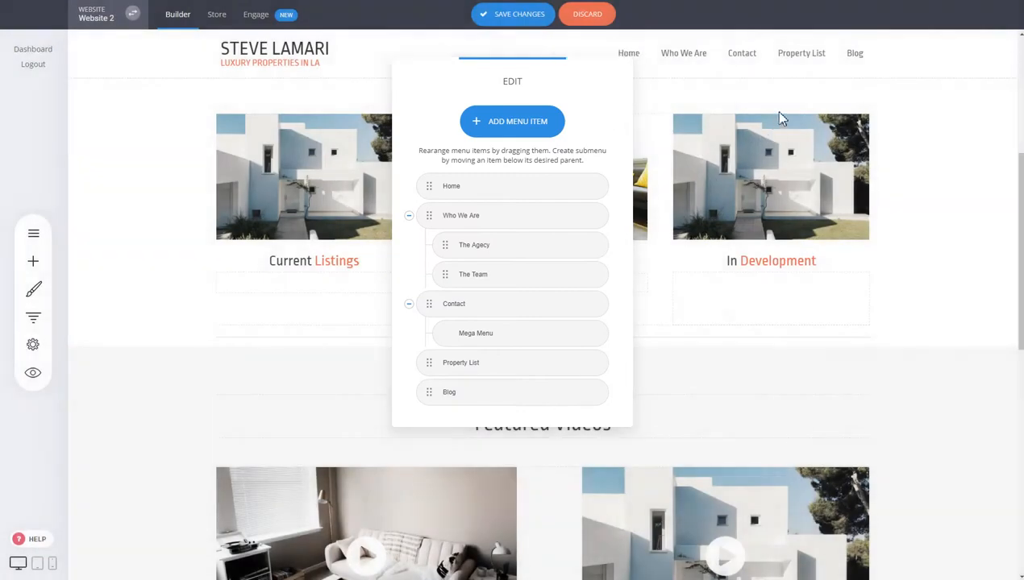
click(772, 112)
click(520, 16)
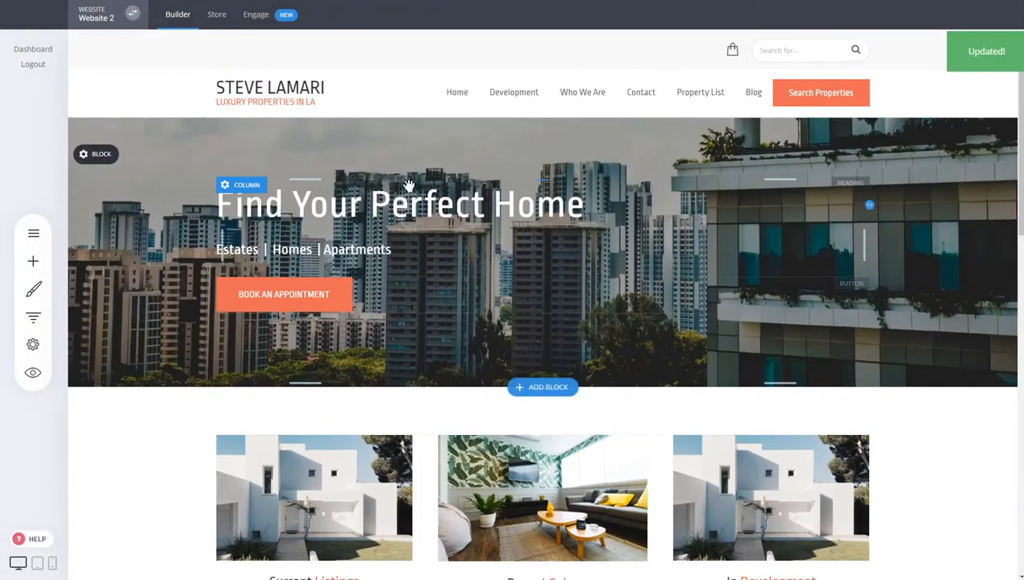
- Scroll down the page and collapse the Fixed Header bar while editing
scroll(516, 65, down, 5)
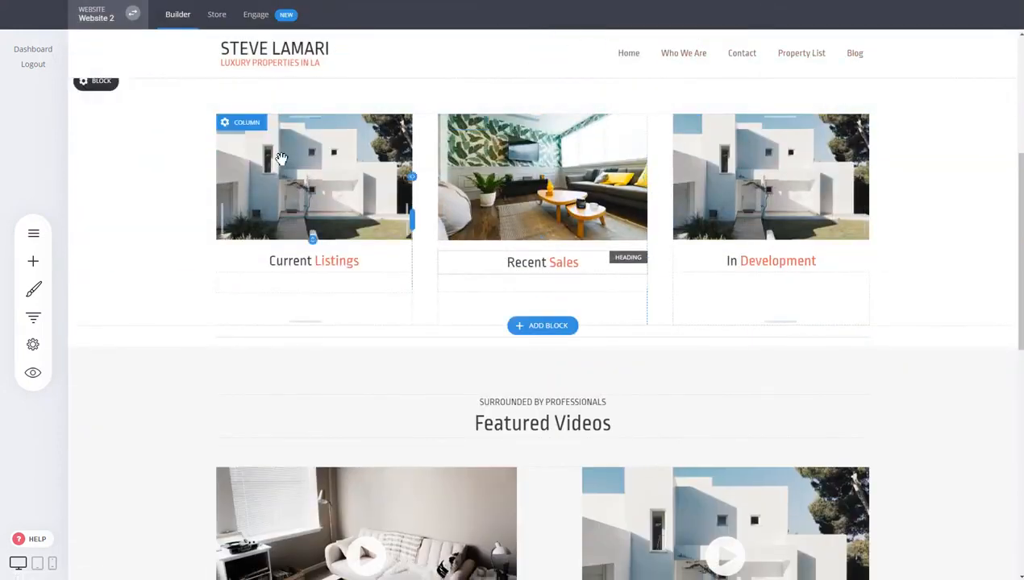
scroll(288, 152, down, 3)
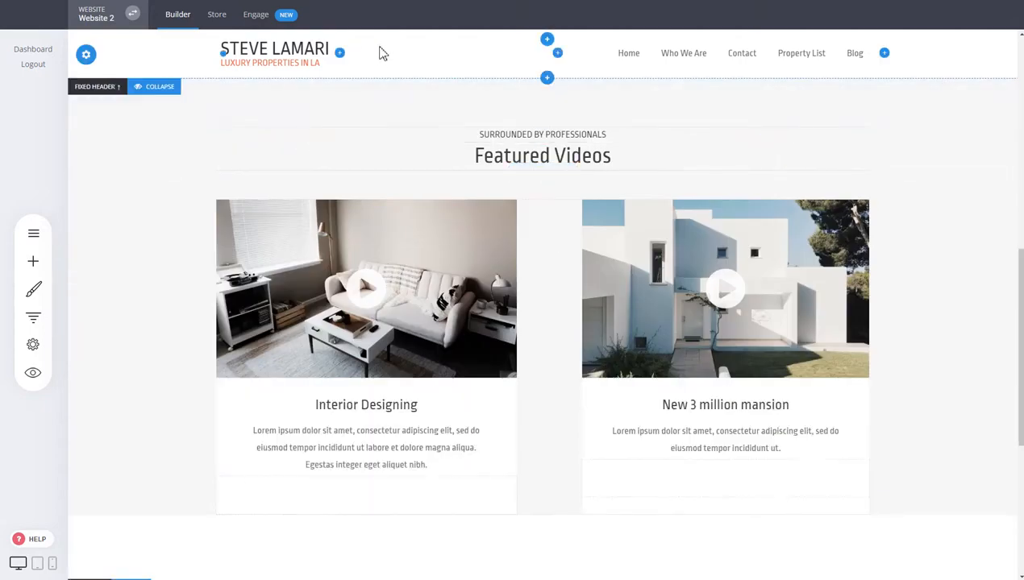
scroll(407, 167, down, 5)
scroll(660, 270, up, 5)
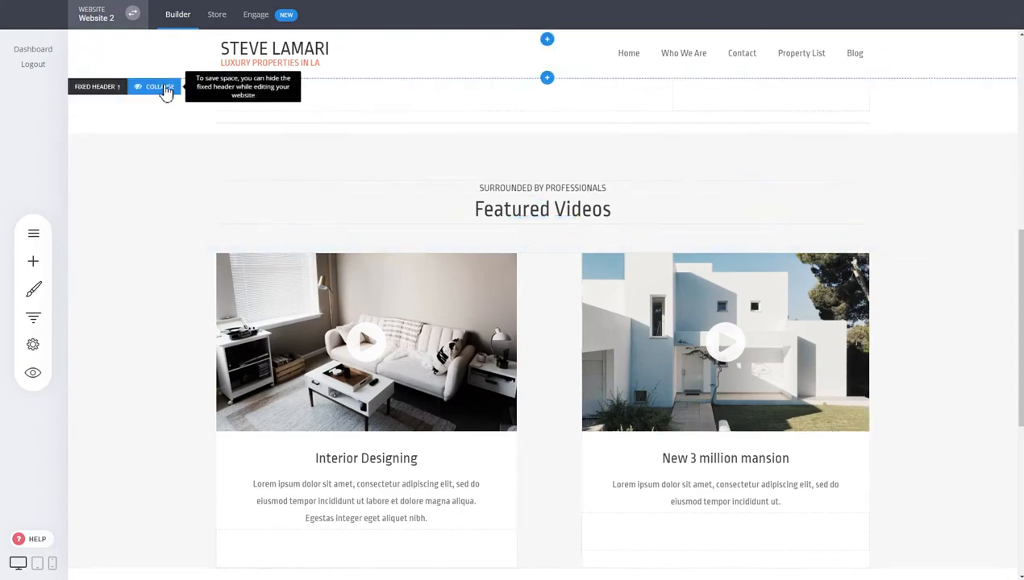
click(161, 87)
scroll(260, 242, up, 5)
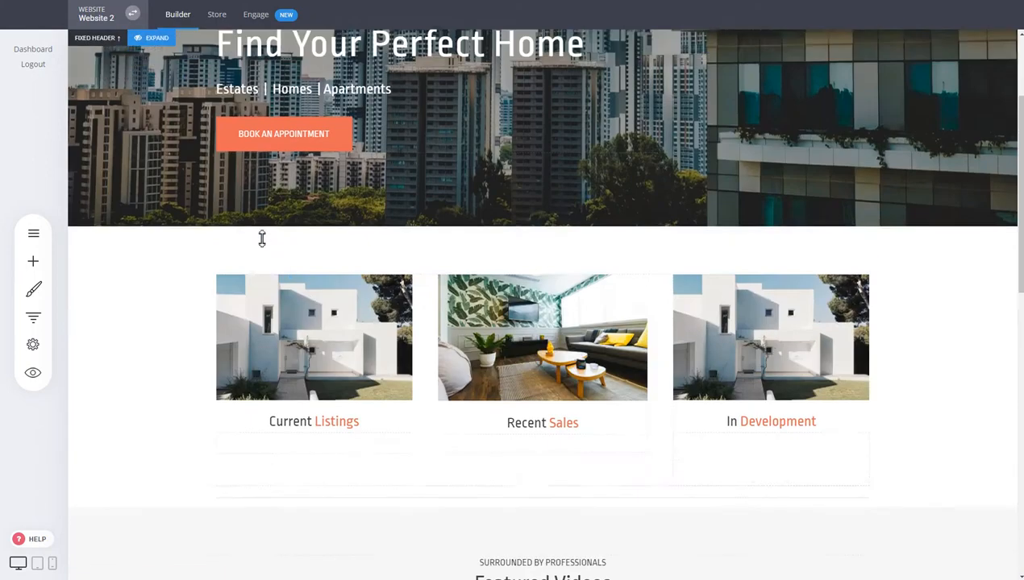
scroll(262, 239, up, 2)
scroll(262, 239, down, 7)
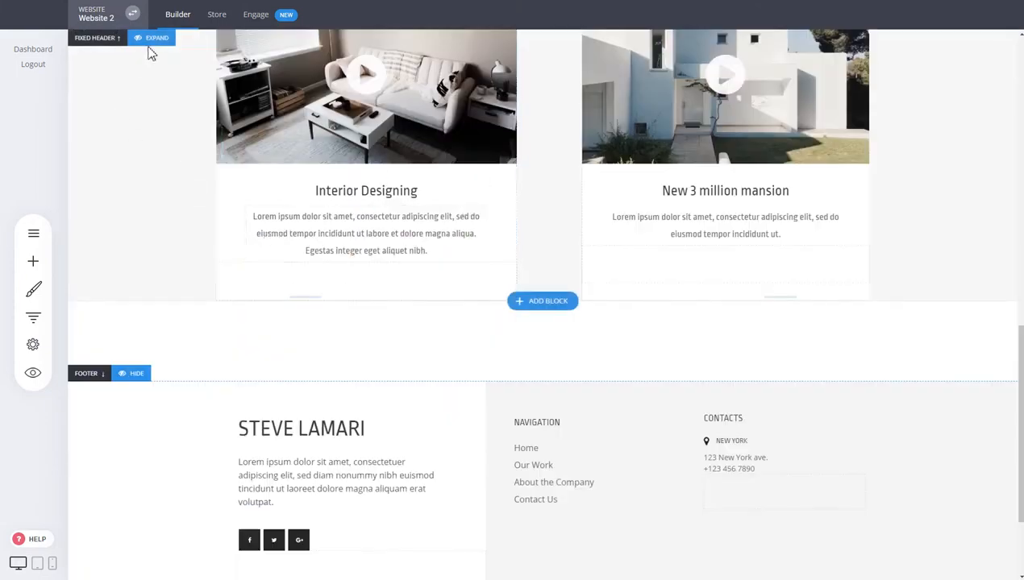
scroll(342, 263, up, 6)
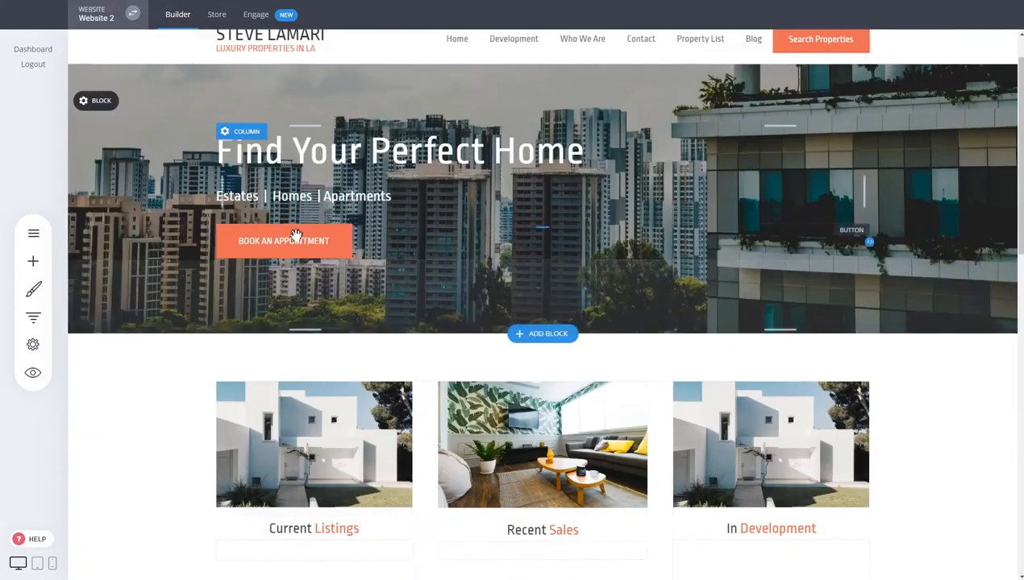
scroll(296, 234, down, 4)
scroll(296, 226, up, 4)
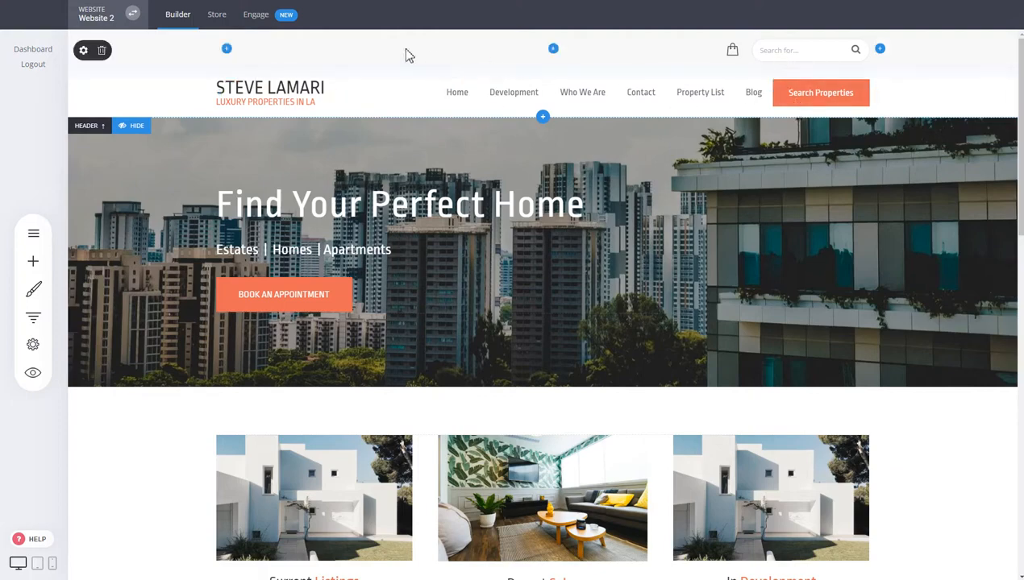
- Hide the header, preview the site without it, then show the header again
click(139, 127)
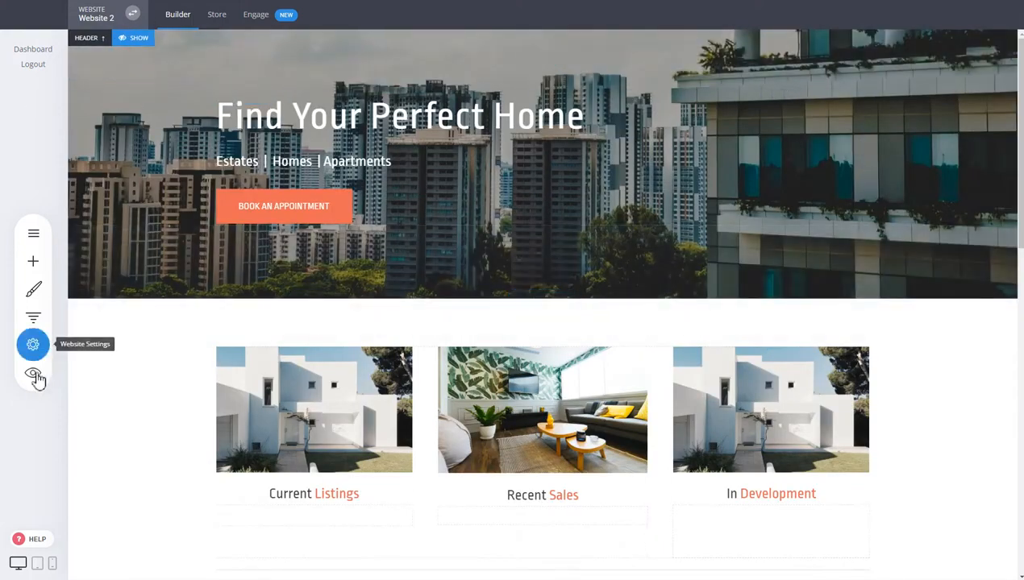
click(32, 374)
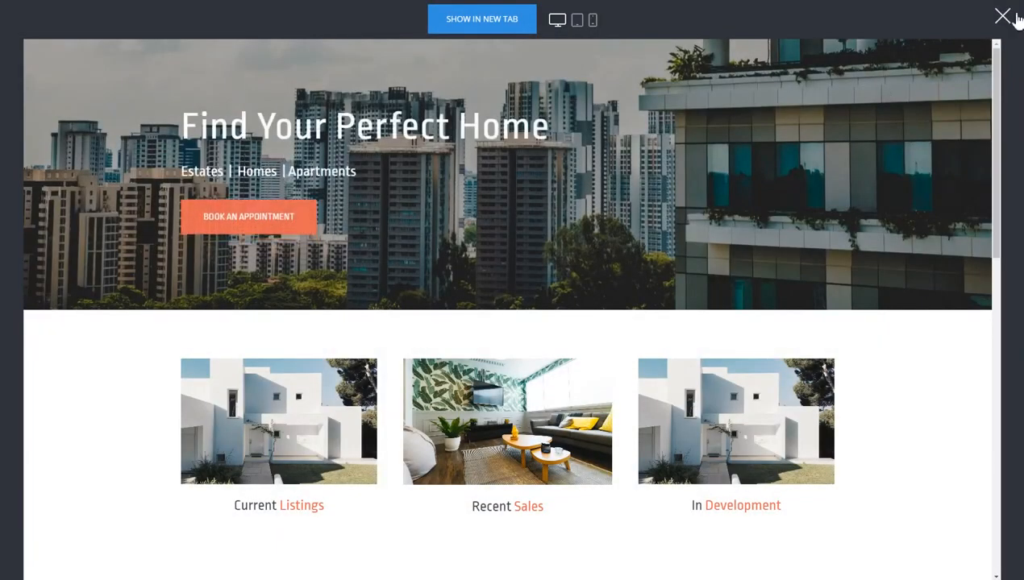
click(1004, 18)
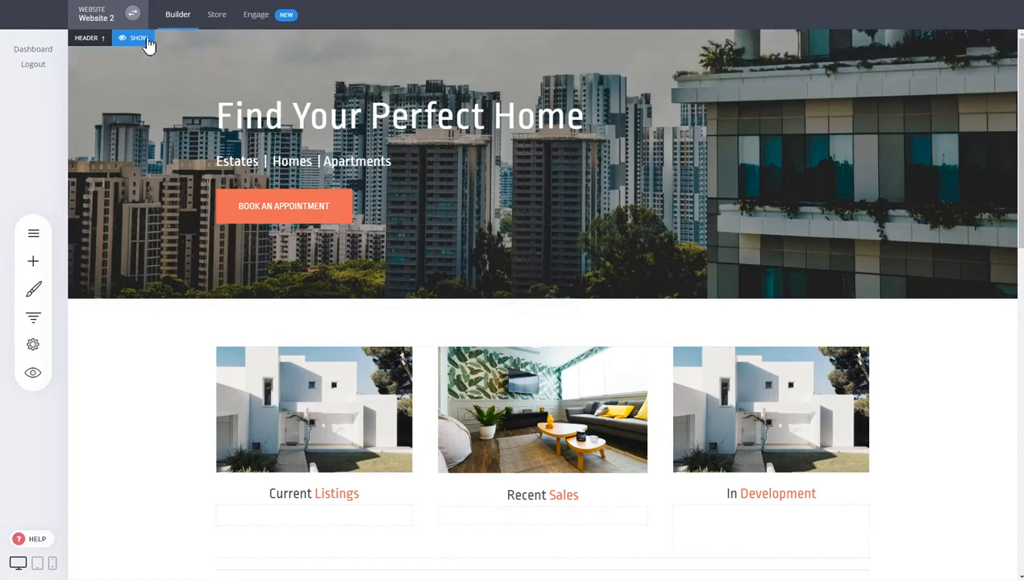
click(145, 39)
scroll(798, 274, down, 15)
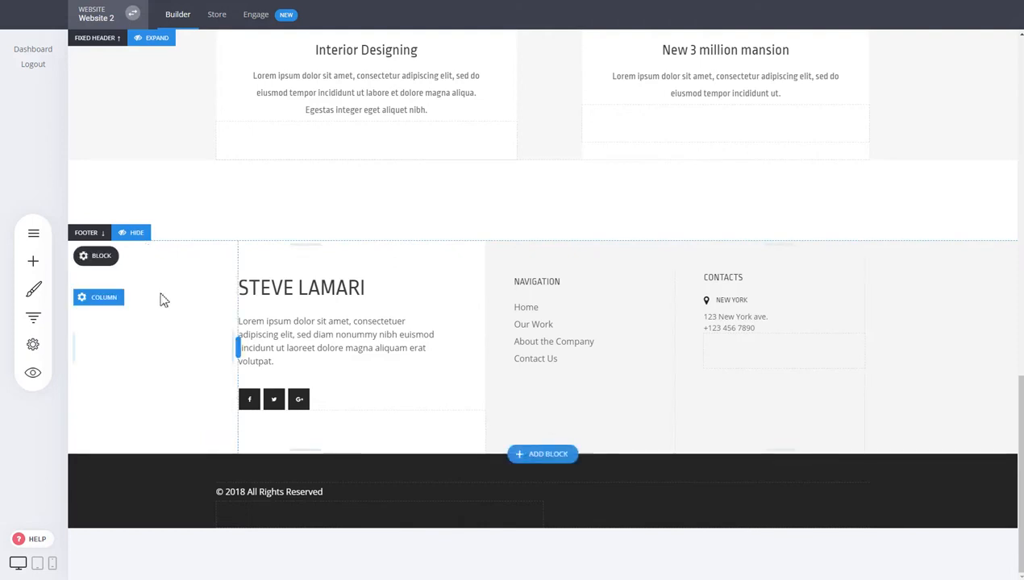
- Hide the footer, restore it, and return to the top of the page
click(136, 233)
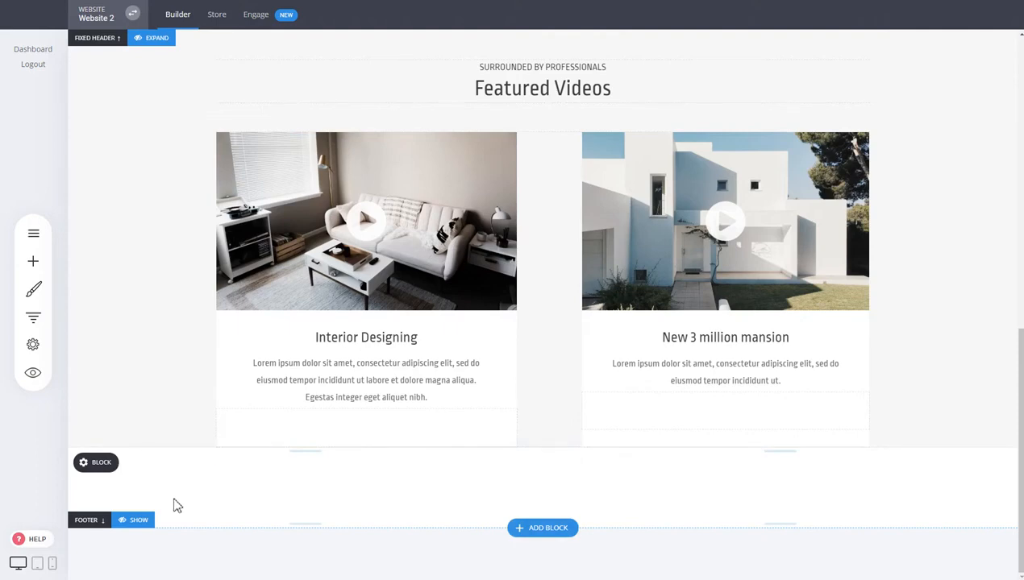
click(139, 521)
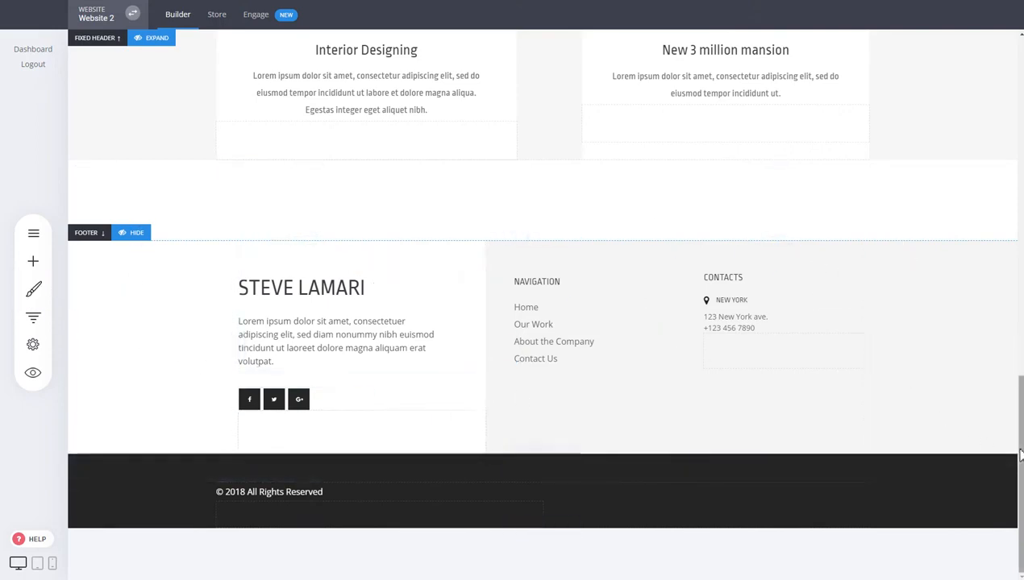
drag(1020, 449, 1020, 95)
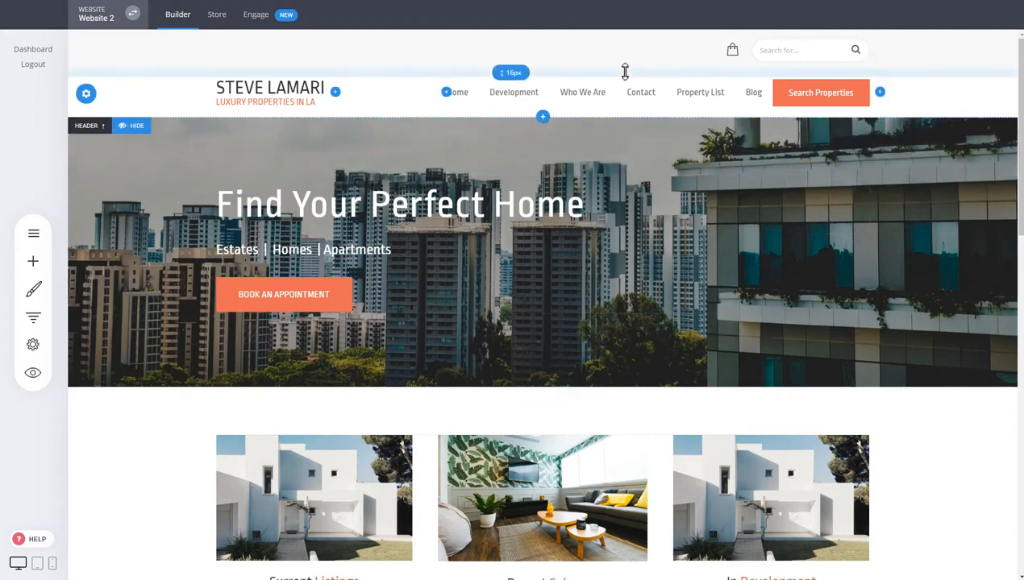
mouse_move(498, 118)
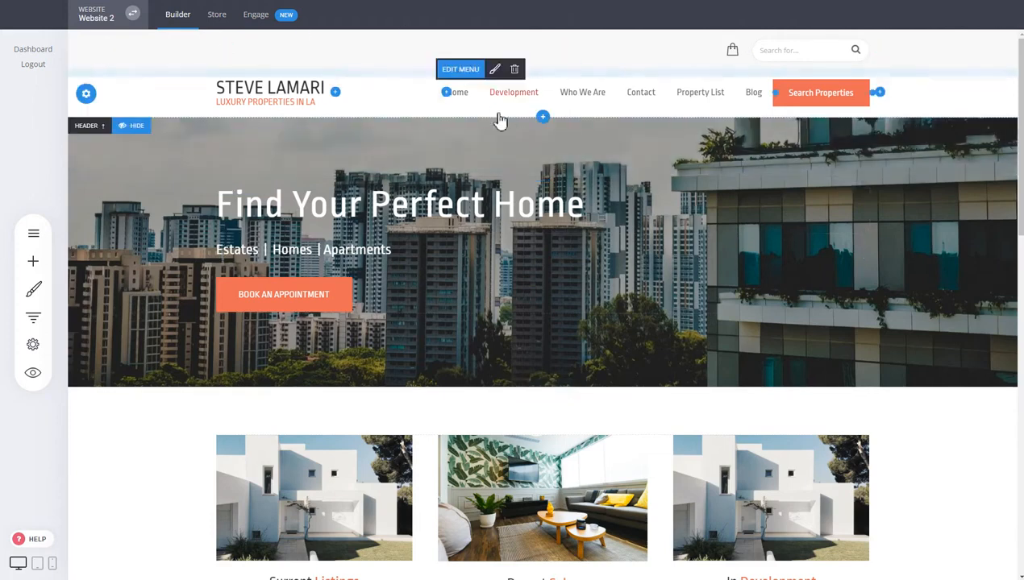
click(465, 73)
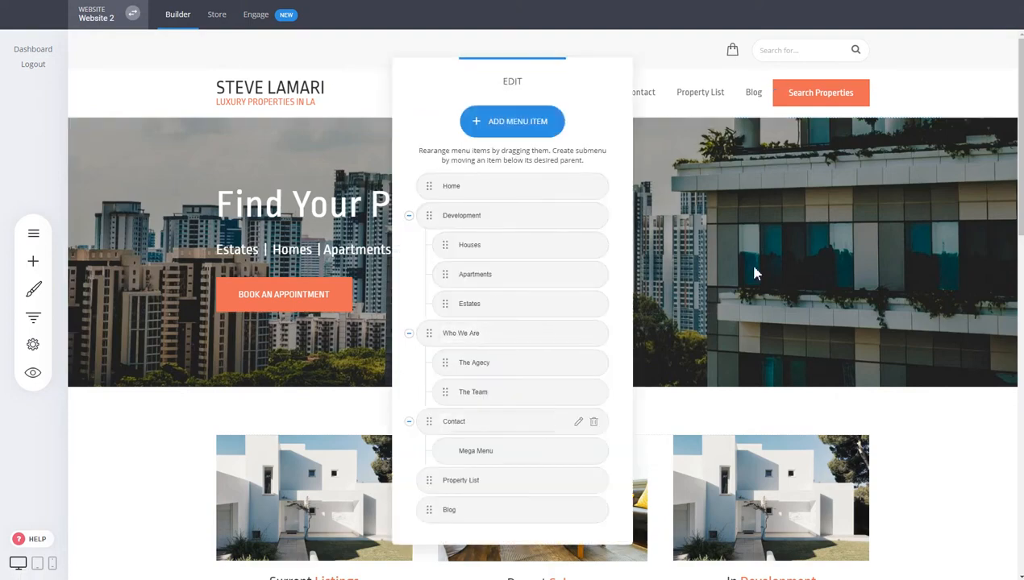
click(755, 273)
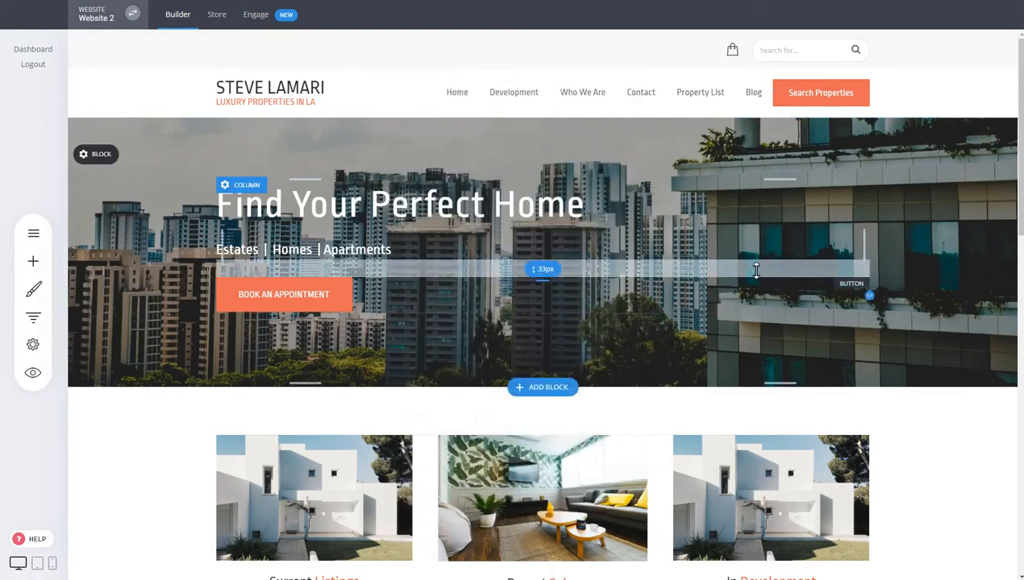